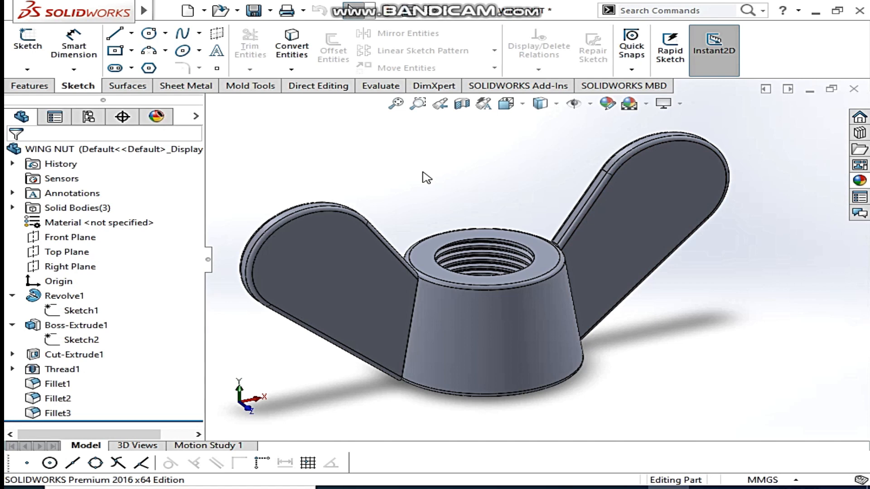
Create a new part document and set its units to MMGS (millimeter, gram, second).
click(188, 11)
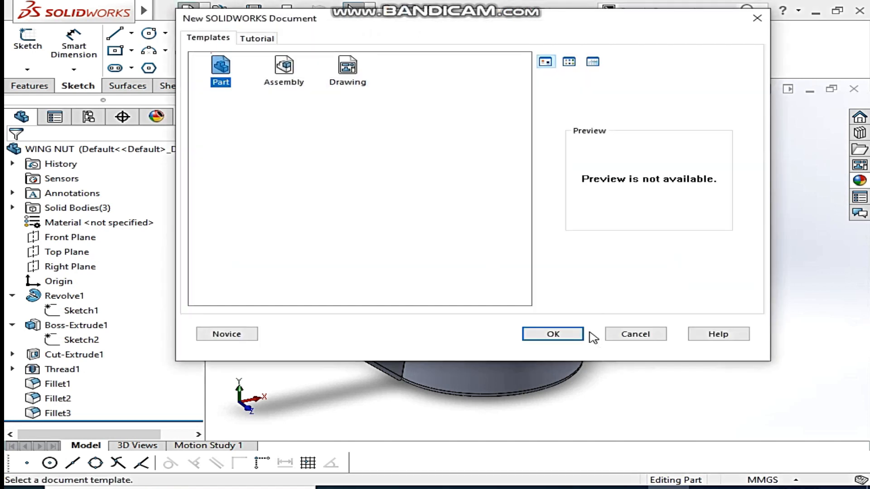
click(554, 336)
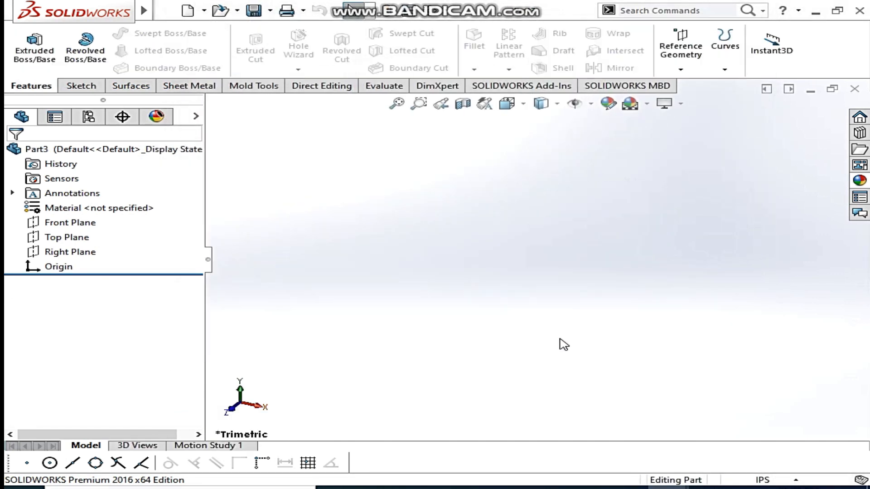
click(759, 482)
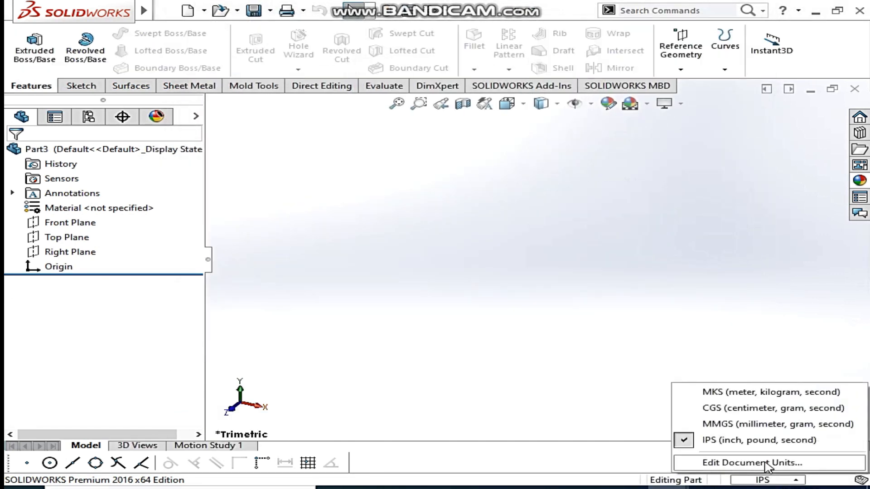
click(734, 424)
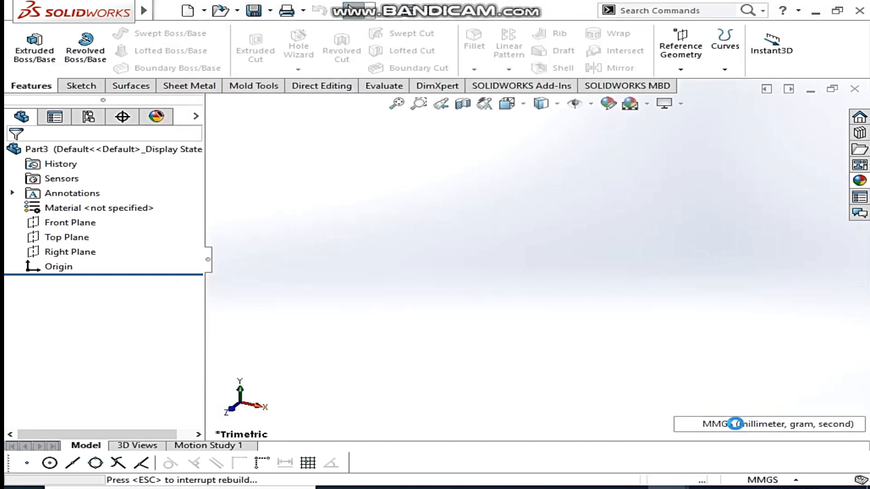
Sketch a closed right trapezoid on the Front Plane, starting at the origin, about 74 mm high and 92 mm wide at the base.
click(63, 224)
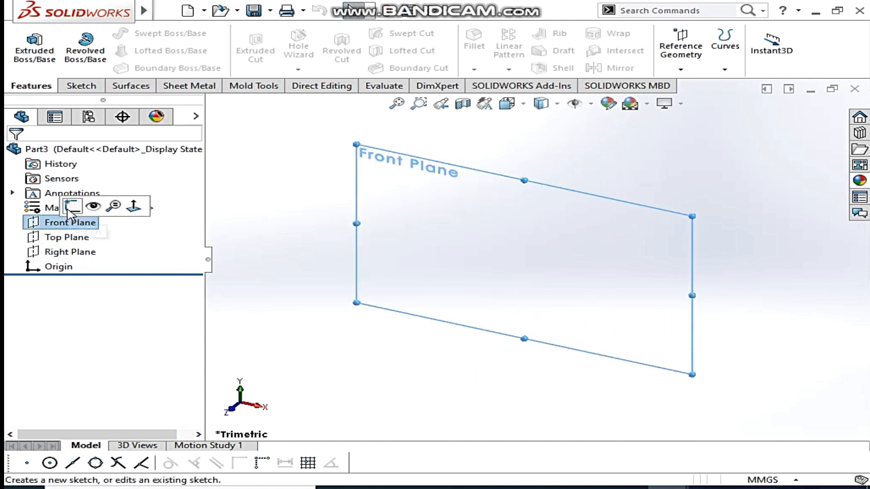
click(68, 207)
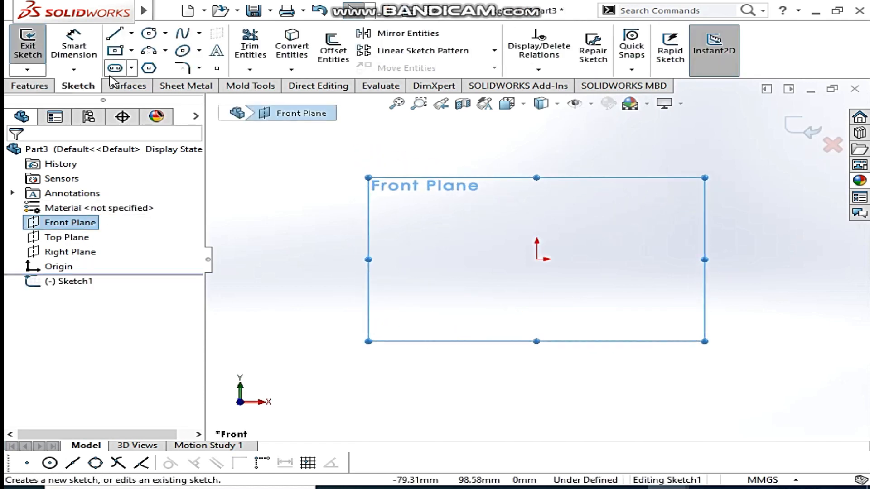
click(114, 34)
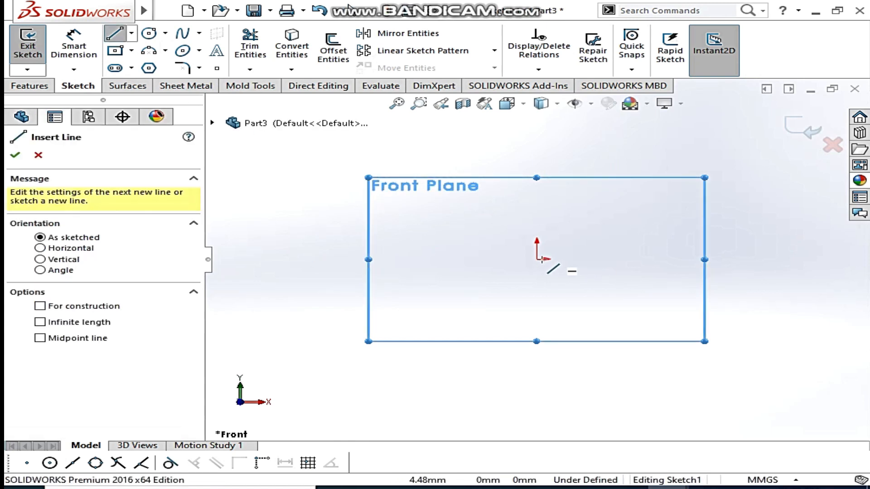
click(536, 258)
click(535, 148)
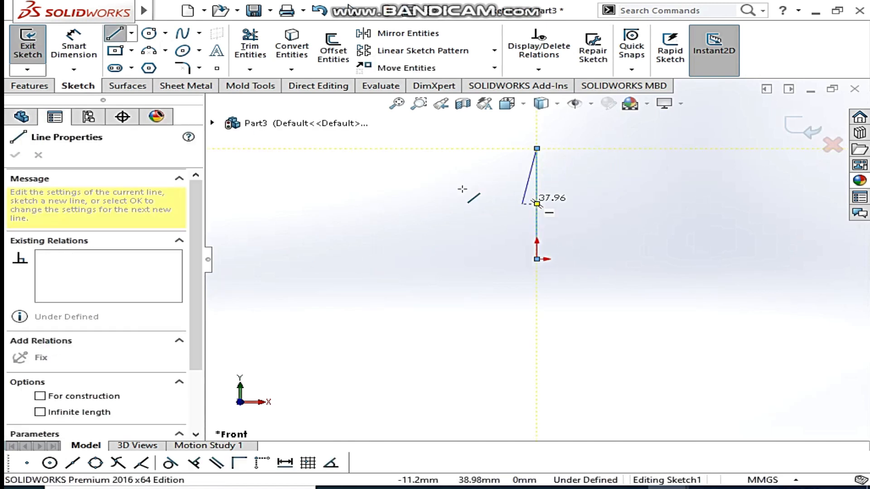
click(430, 149)
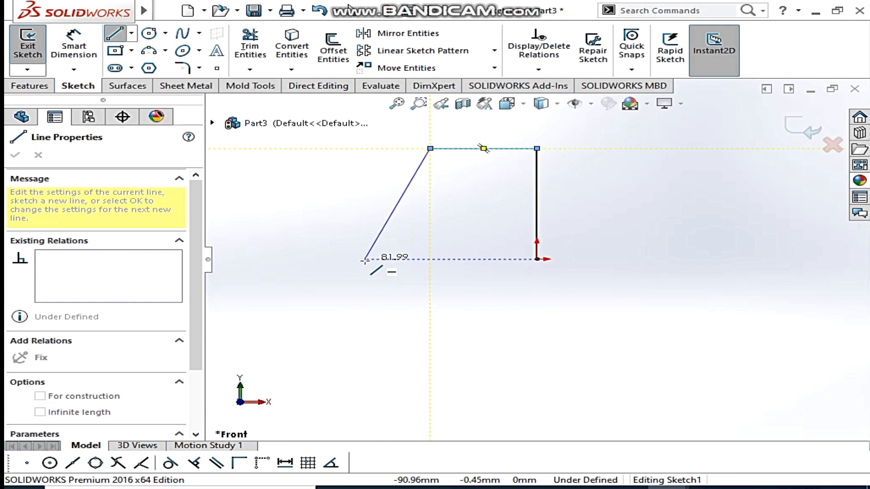
click(362, 259)
click(536, 259)
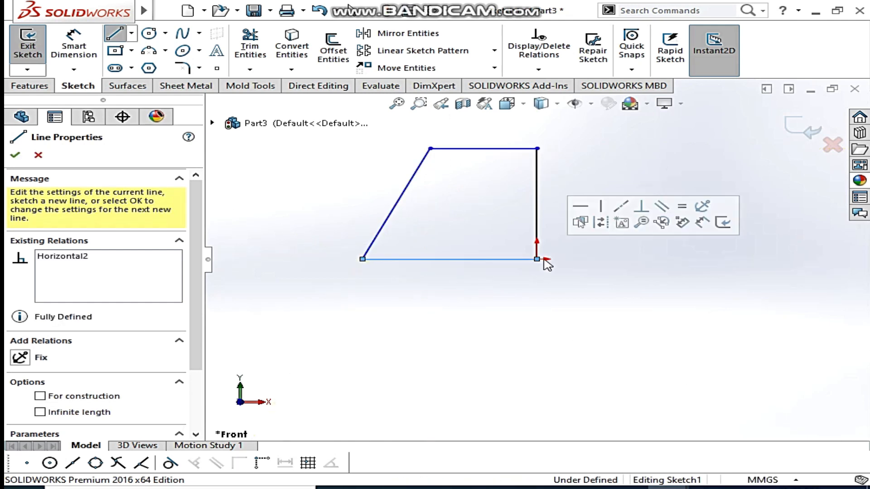
right_click(566, 262)
click(574, 267)
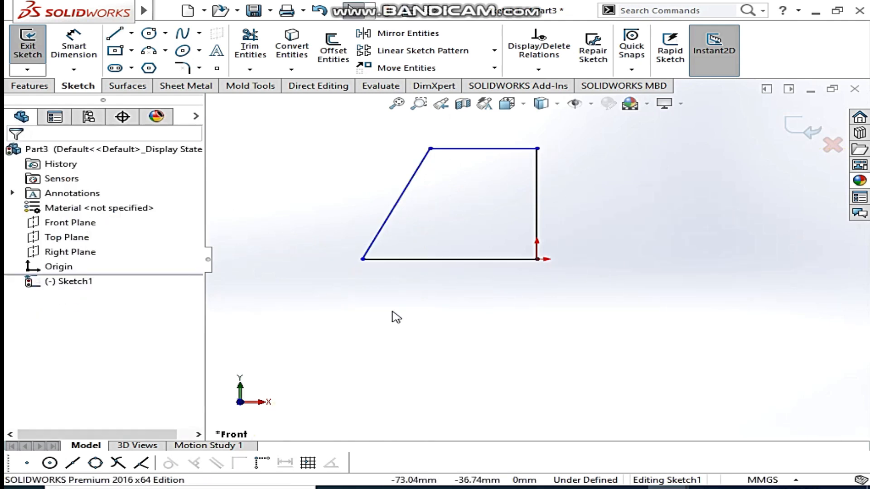
Convert the trapezoid's vertical line through the origin to construction geometry.
click(74, 48)
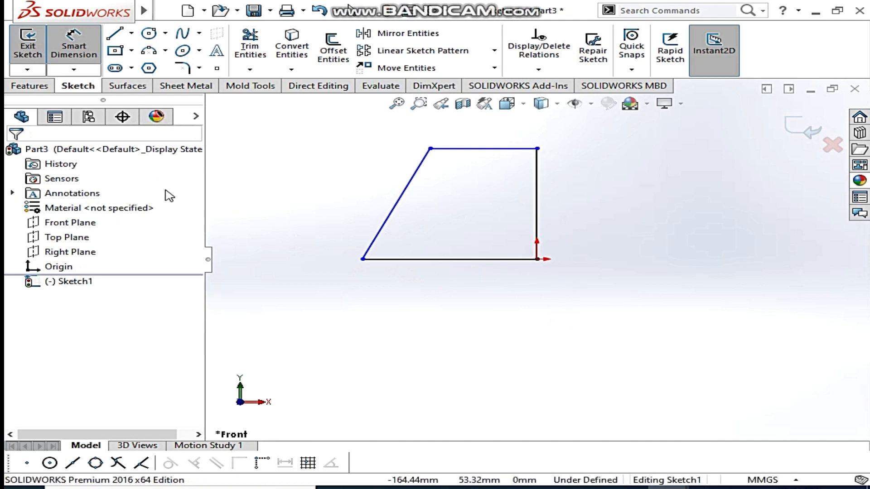
right_click(396, 218)
click(510, 255)
click(537, 219)
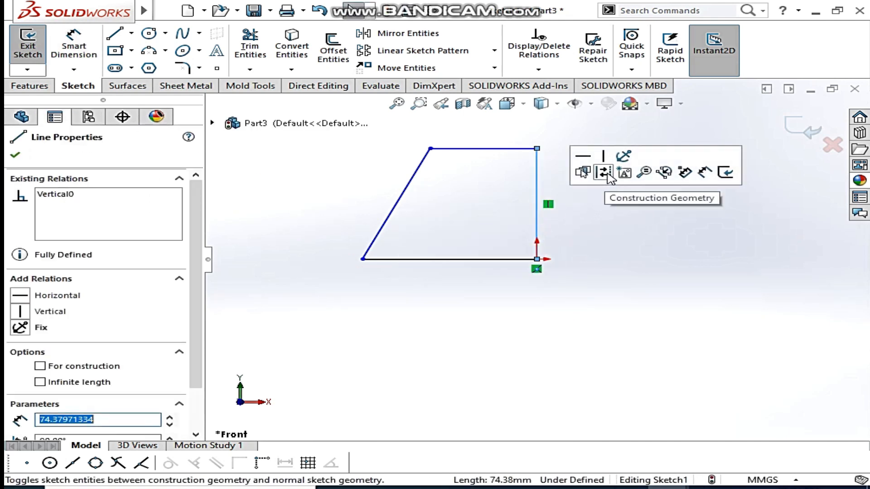
click(603, 173)
Dimension the lower outer corner against the centerline as a doubled distance and set the base diameter to 20 mm.
click(70, 44)
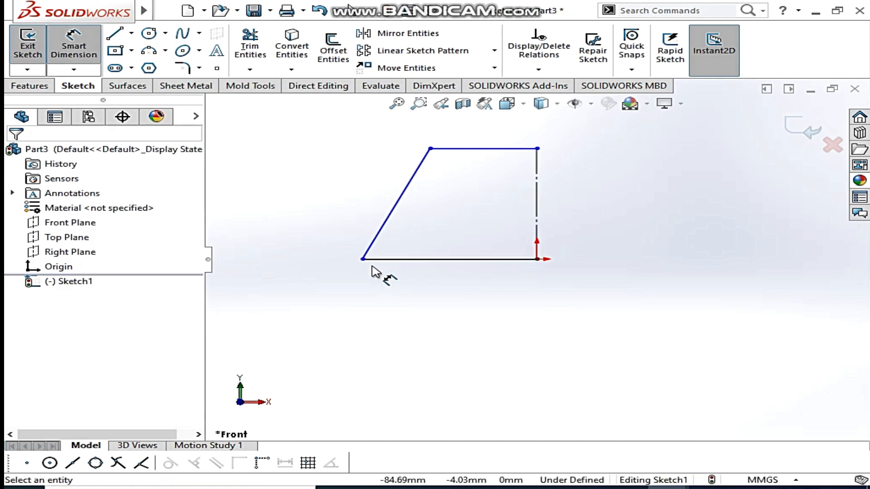
click(362, 259)
click(537, 230)
click(564, 332)
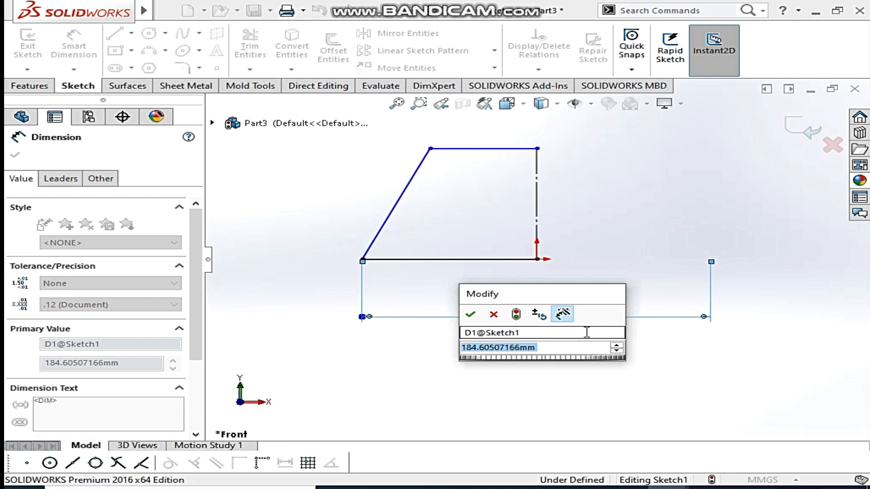
text(20)
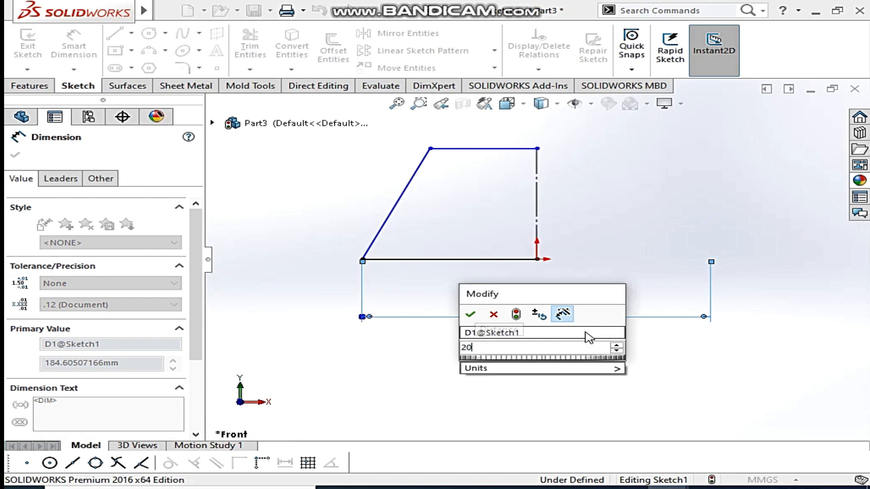
key(Return)
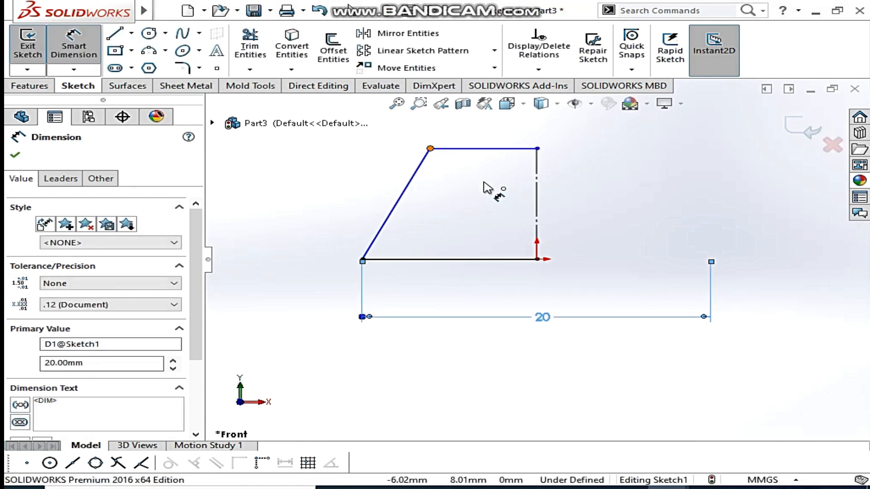
Dimension the upper outer corner against the centerline as a doubled distance and set the top diameter to 16 mm.
click(431, 148)
click(536, 195)
click(537, 134)
text(16)
key(Return)
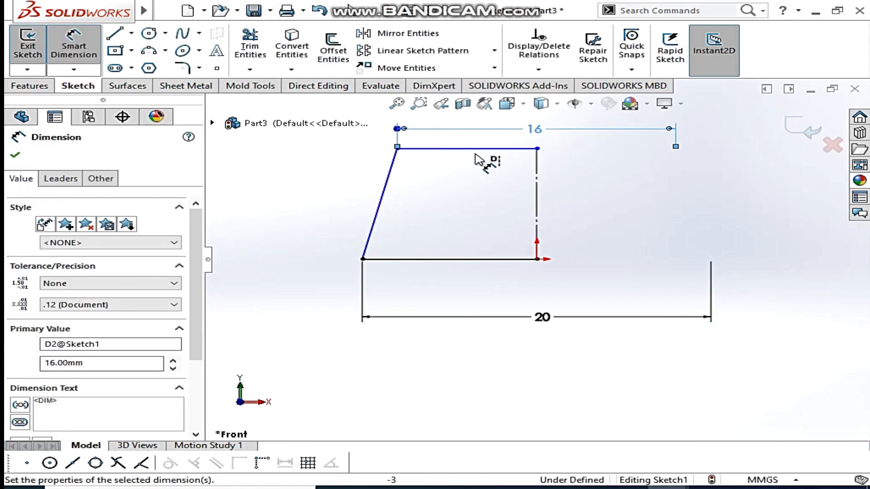
Dimension the height between the trapezoid's top and bottom edges and set it to 15 mm.
click(458, 148)
click(453, 259)
click(308, 217)
text(15)
key(Return)
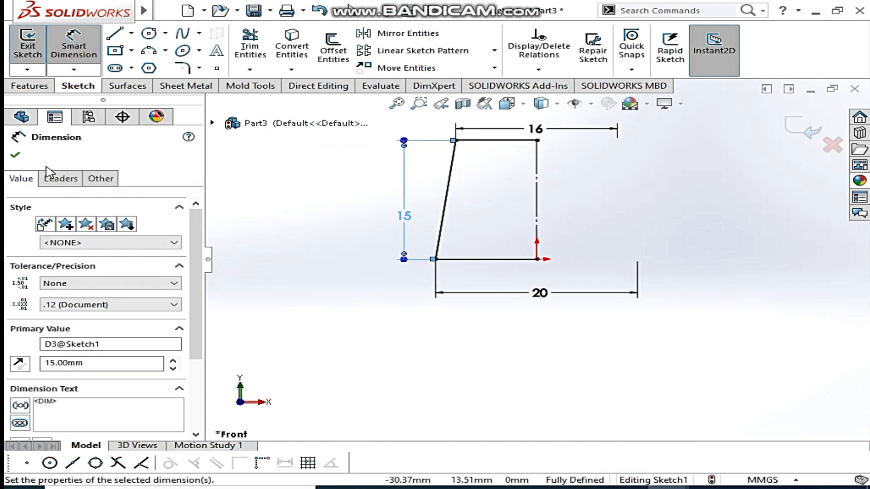
click(15, 155)
Change the vertical centerline back to a solid line and revolve the profile 360 degrees about it.
click(537, 227)
click(605, 180)
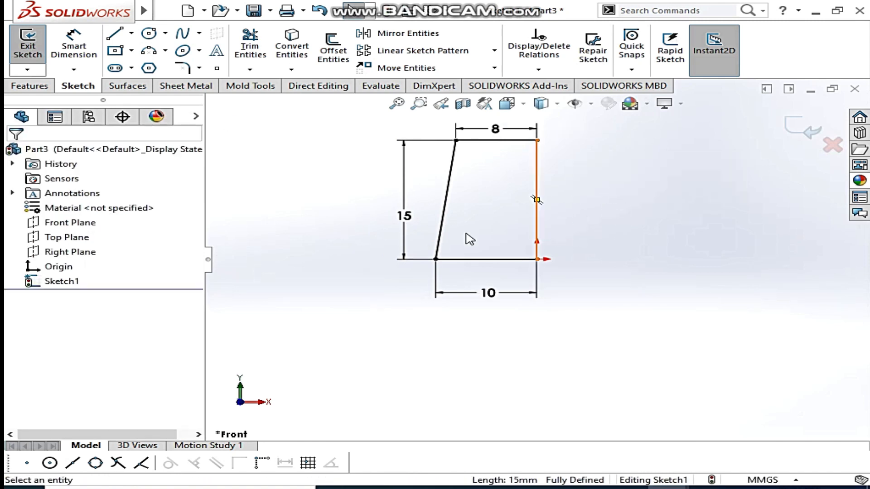
click(32, 89)
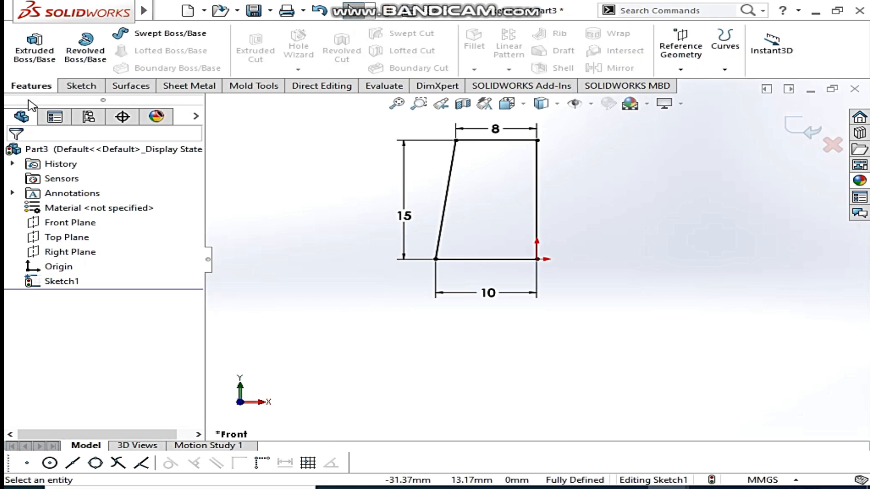
click(90, 53)
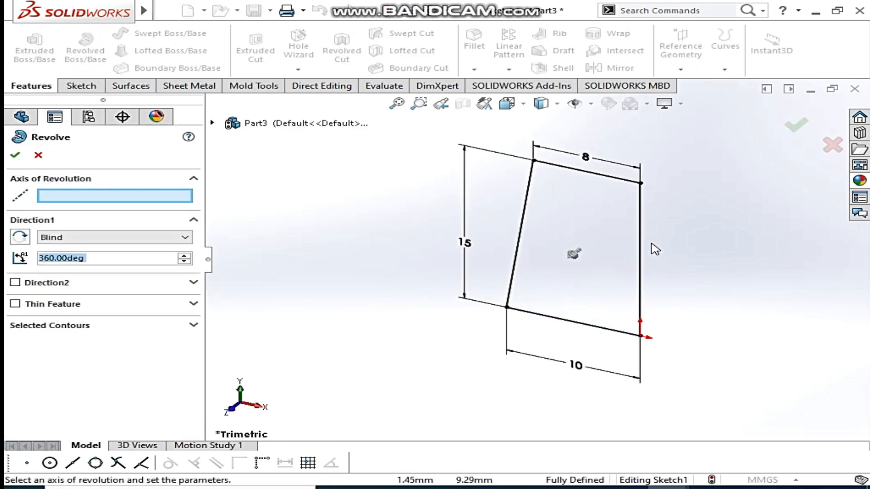
click(640, 248)
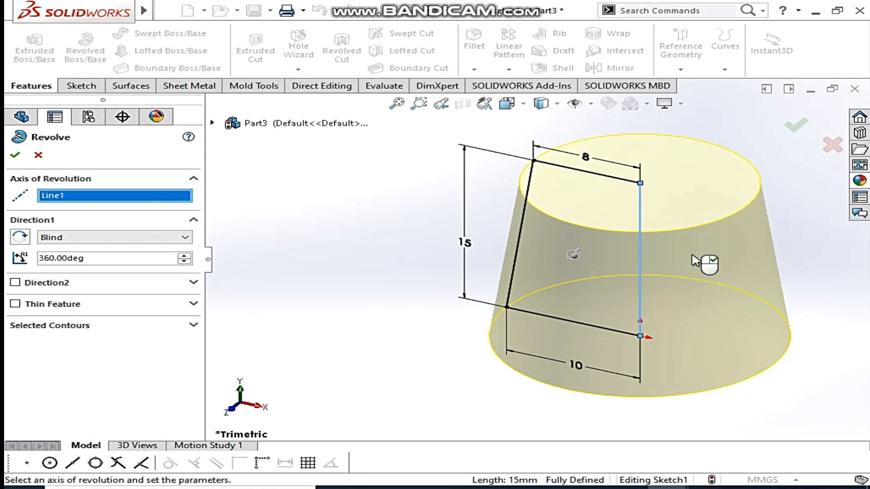
click(14, 156)
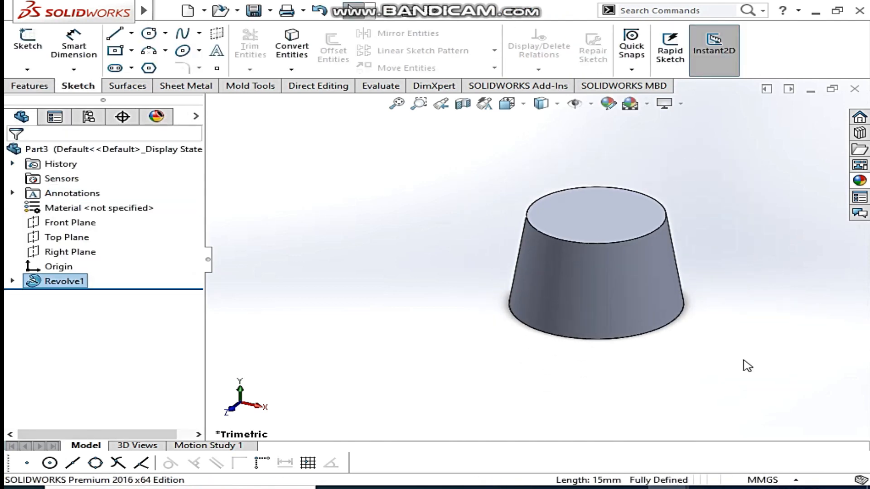
On the Front Plane, sketch a slanted line from the cone body's upper left corner going up and outward.
scroll(746, 365, down, 2)
click(86, 223)
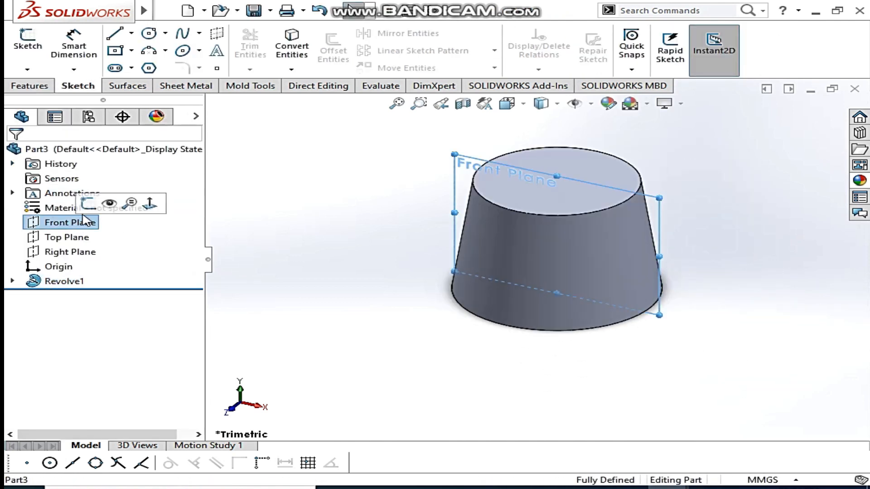
click(86, 203)
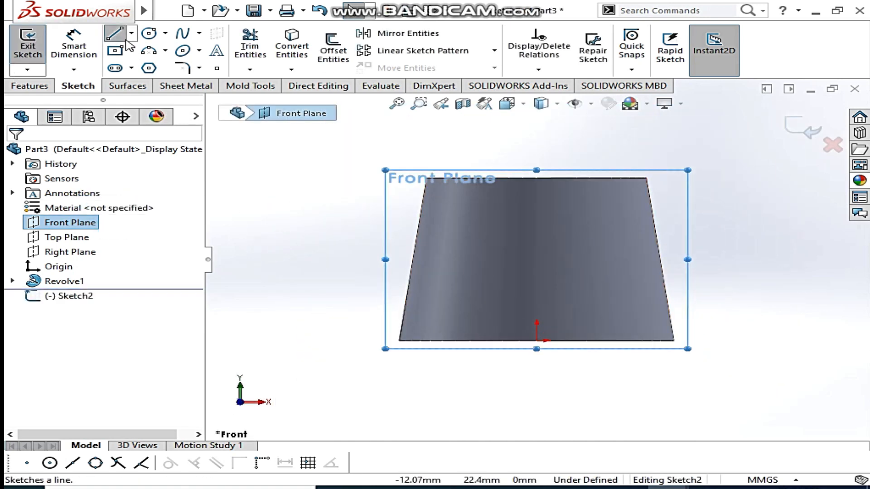
click(119, 36)
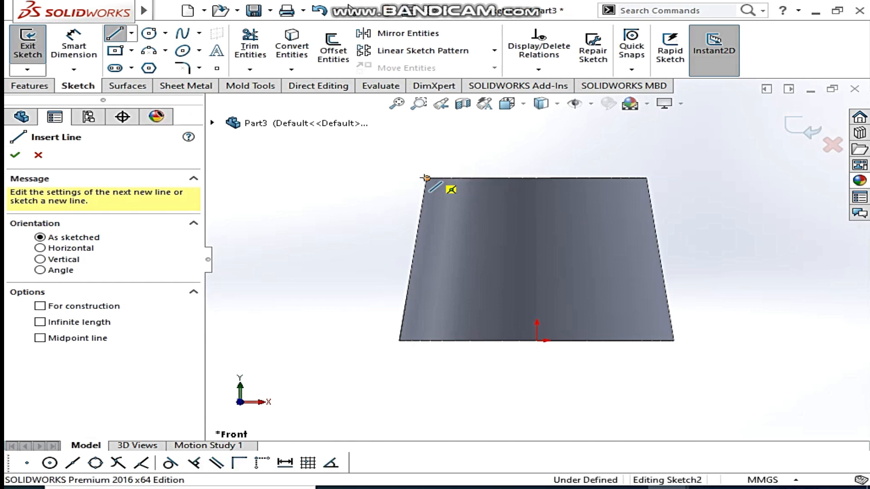
click(425, 178)
key(z)
click(387, 146)
right_click(388, 151)
click(417, 156)
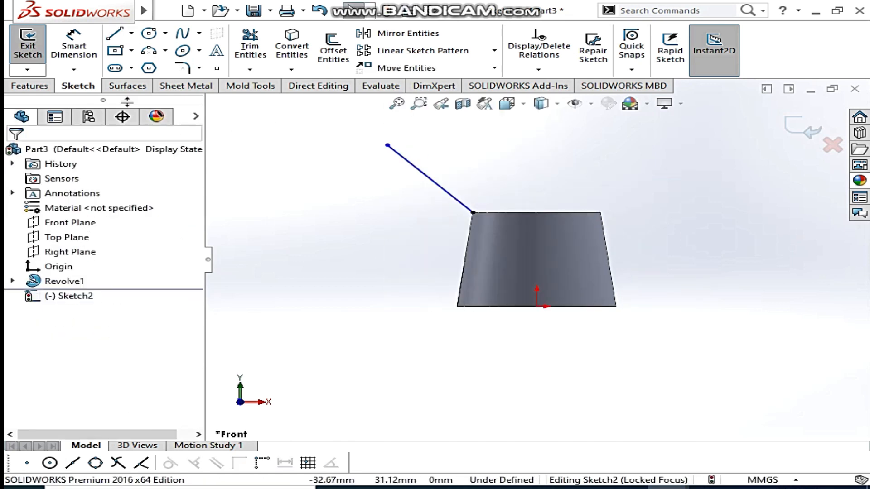
Sketch a circle to the left of the slanted line and set its diameter to 15 mm.
click(149, 36)
click(312, 207)
click(348, 265)
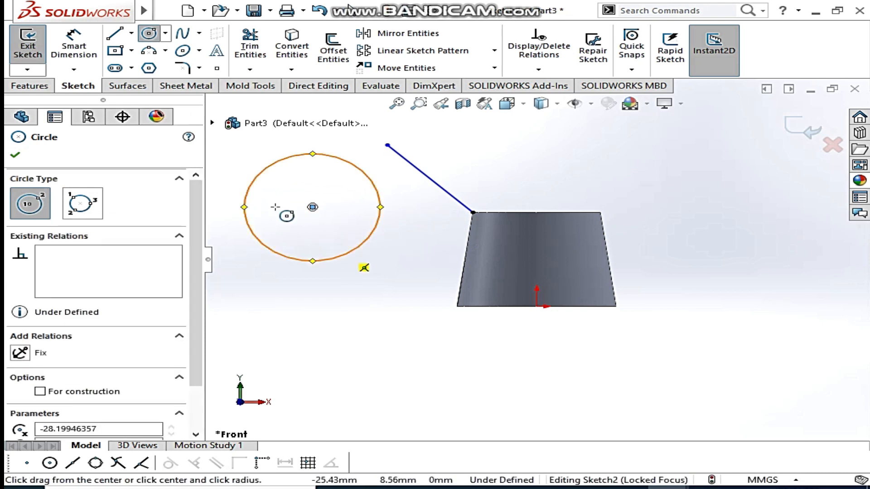
click(82, 49)
click(366, 245)
click(364, 295)
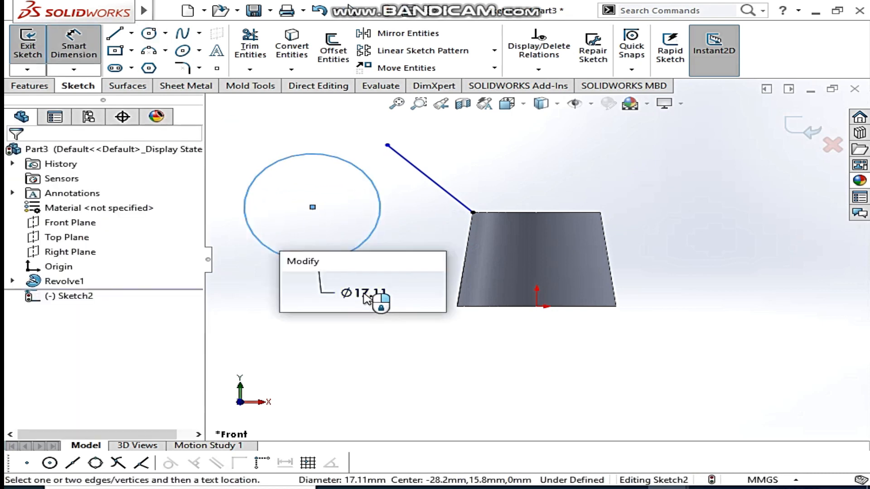
text(15)
key(Return)
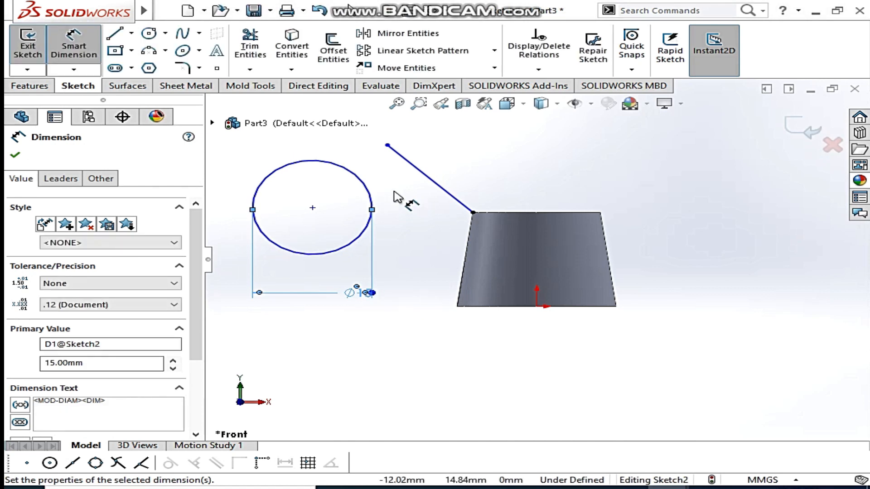
Dimension the horizontal distance between the circle's centre and the origin and set it to 20 mm.
click(381, 205)
click(538, 305)
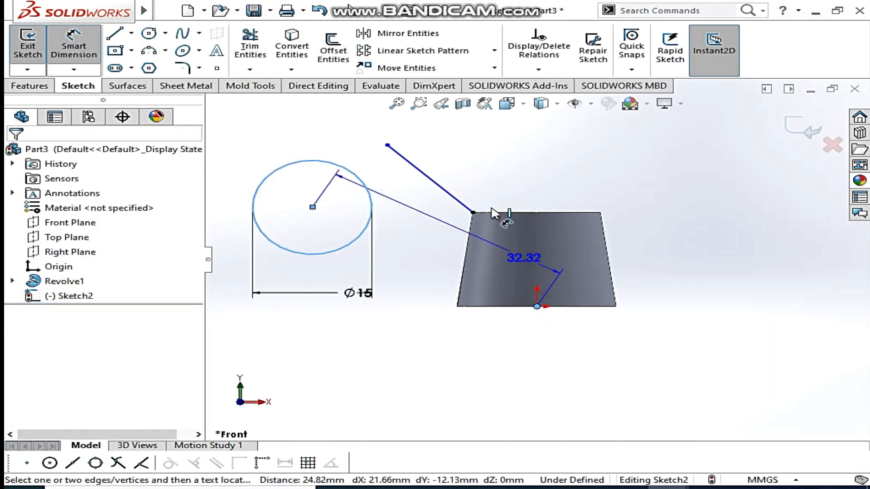
click(433, 136)
text(20)
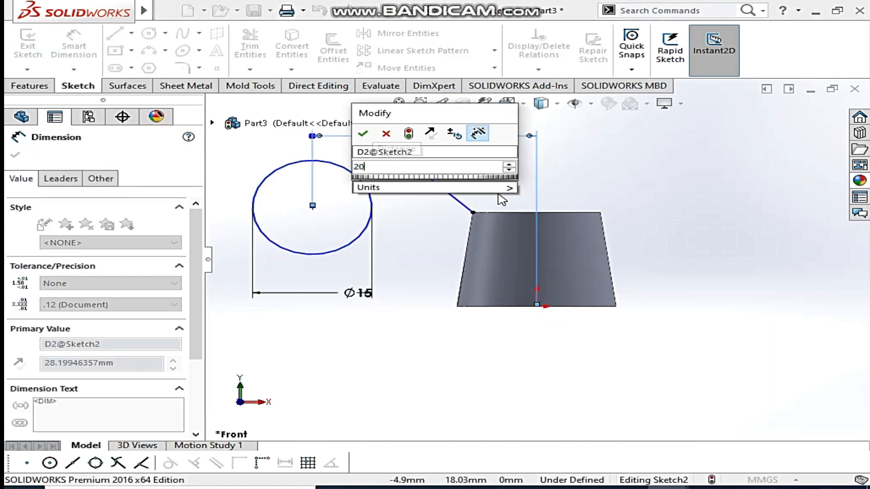
key(Return)
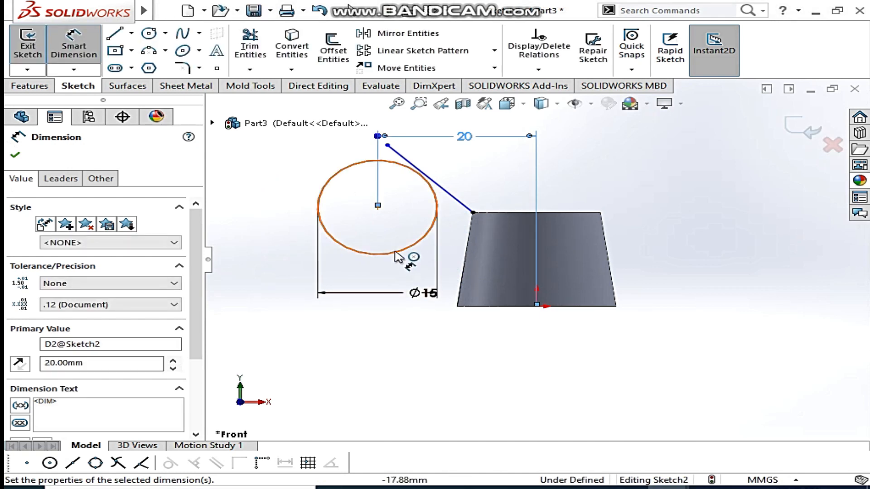
Dimension the vertical distance between the circle's centre and the origin and set it to 20 mm.
click(395, 253)
click(537, 306)
click(285, 262)
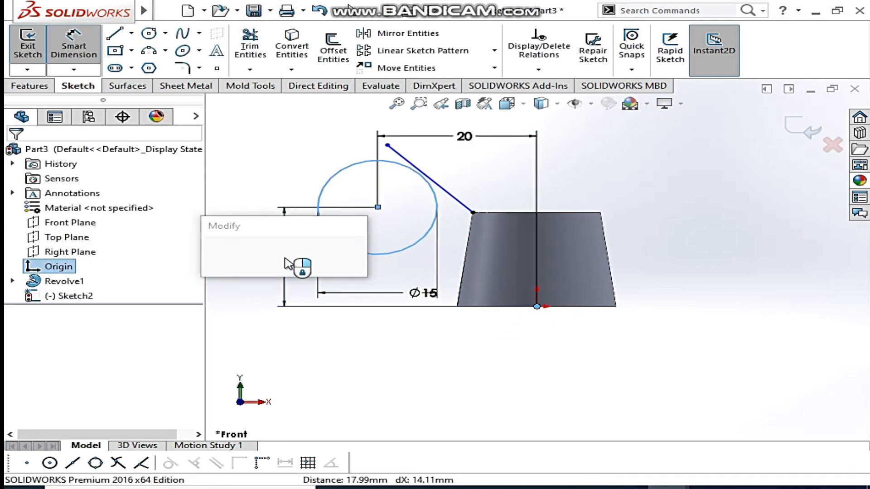
text(15)
key(Return)
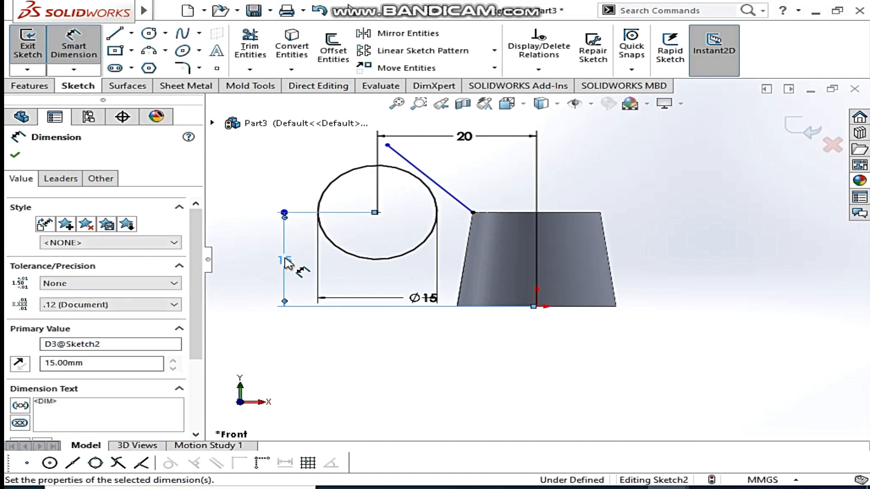
double_click(284, 260)
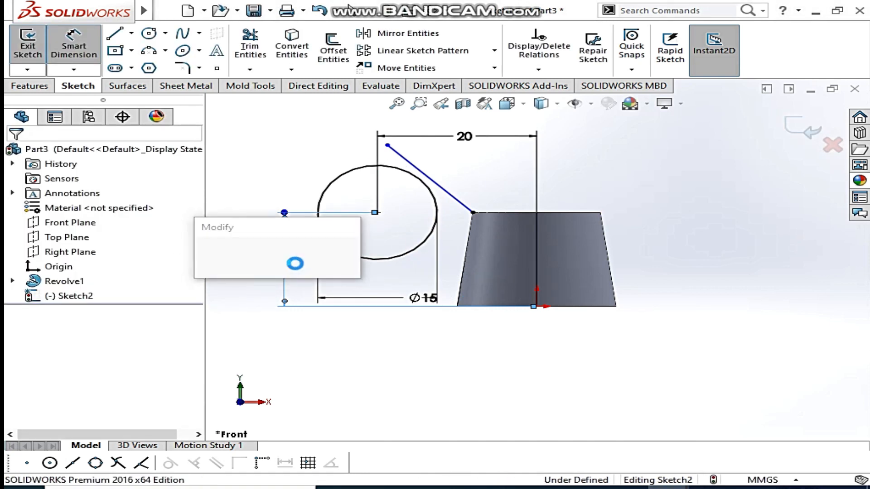
text(20)
key(Return)
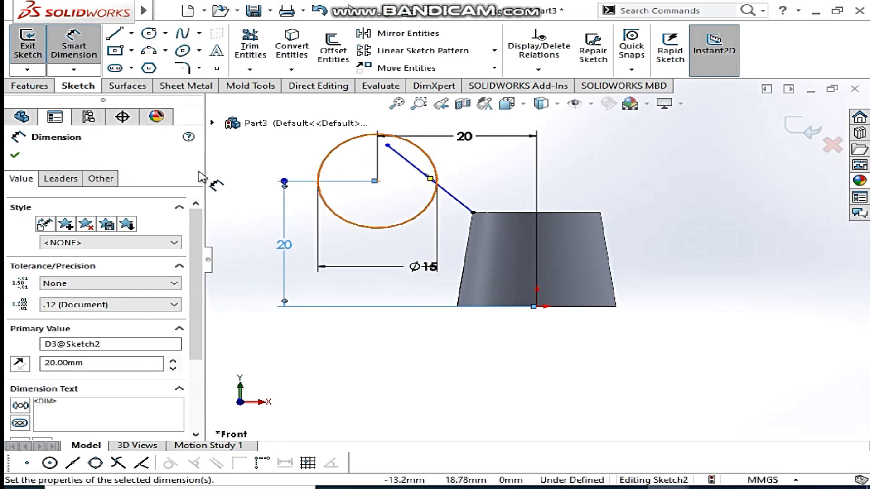
click(15, 154)
click(472, 212)
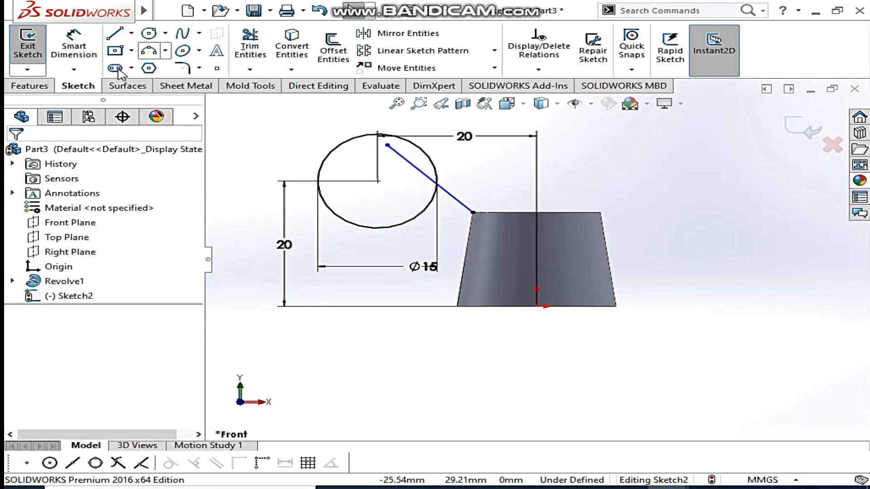
Sketch a slanted line about 25 mm long from the cone body's lower left corner, going up and outward below the circle.
click(116, 38)
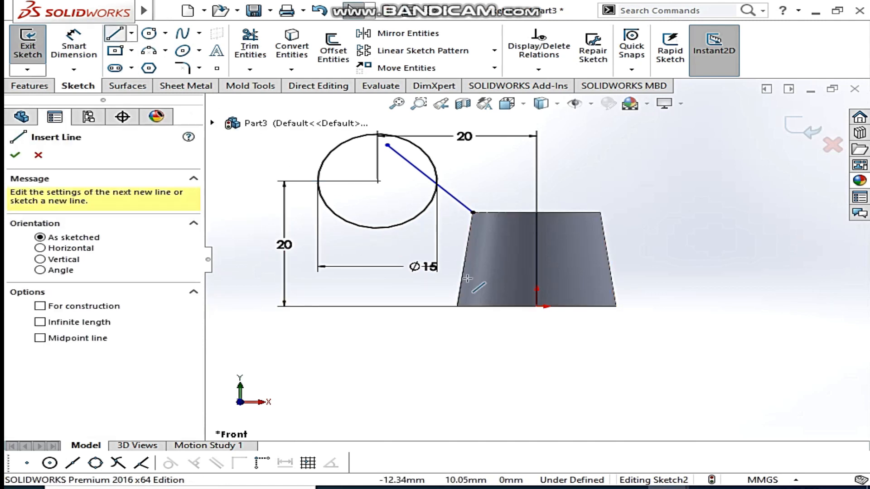
click(457, 306)
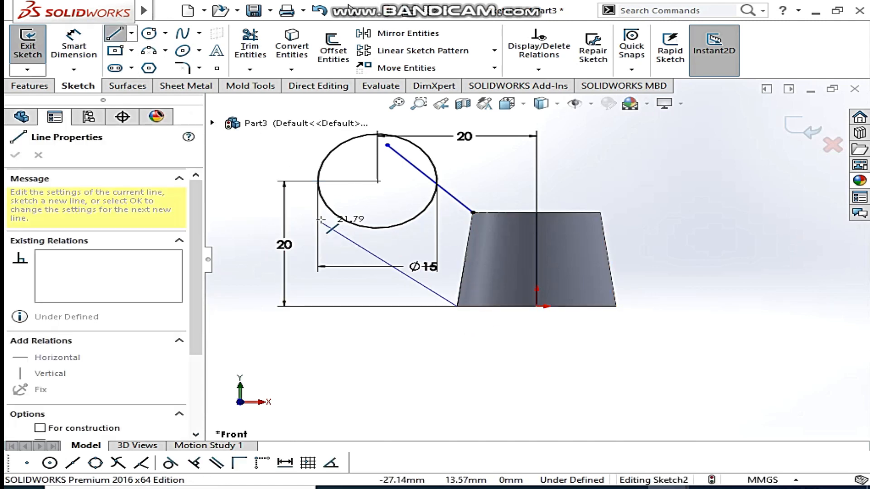
click(304, 202)
right_click(304, 202)
click(334, 214)
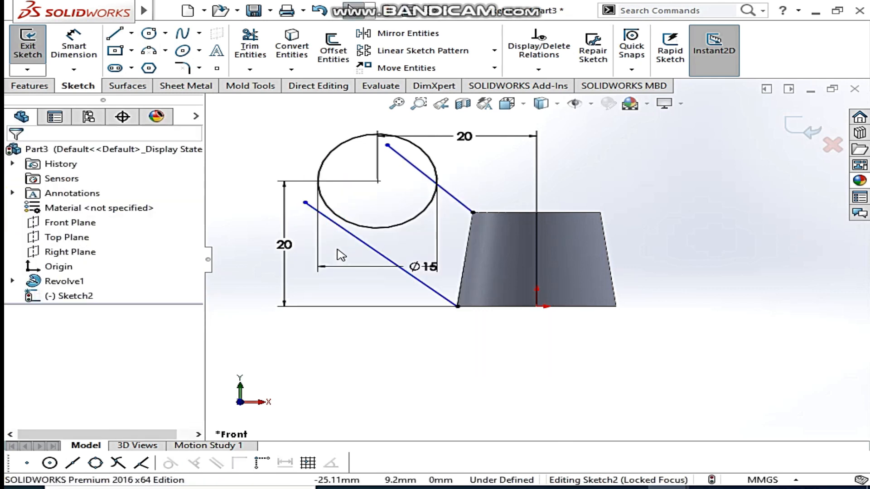
Make the upper slanted line tangent to the circle.
click(452, 198)
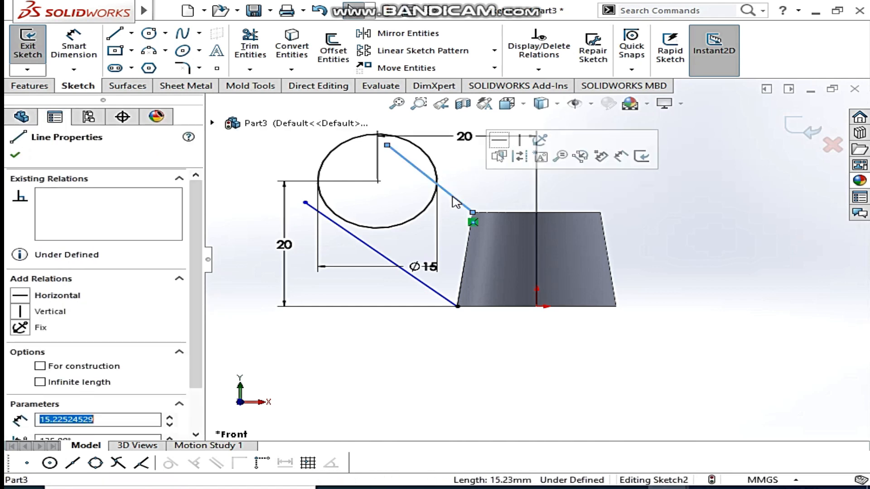
ctrl+click(434, 170)
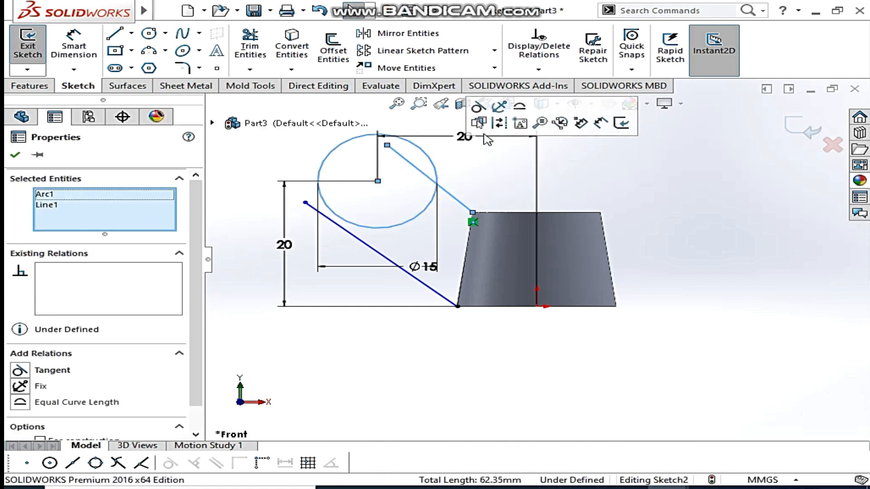
click(478, 108)
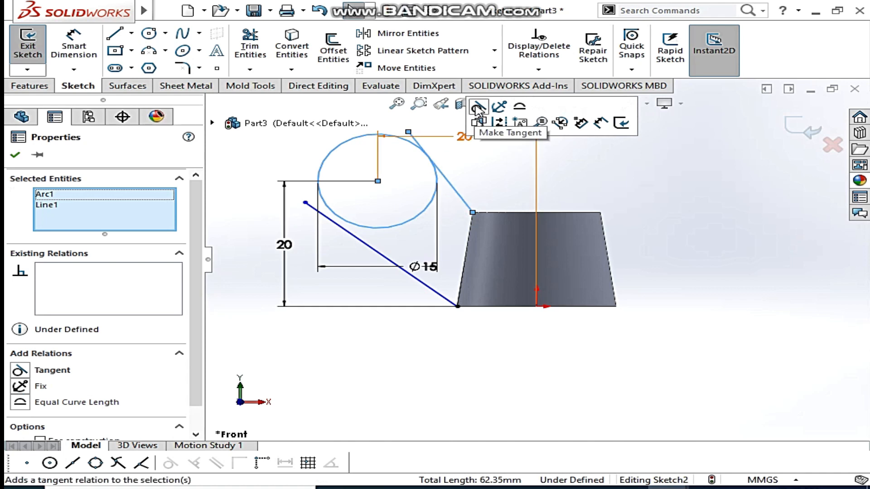
click(464, 174)
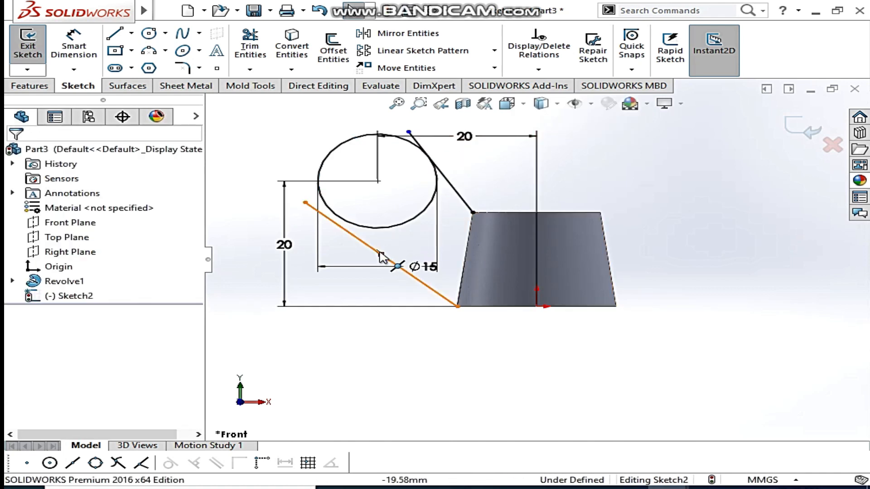
Make the lower slanted line tangent to the circle.
click(364, 249)
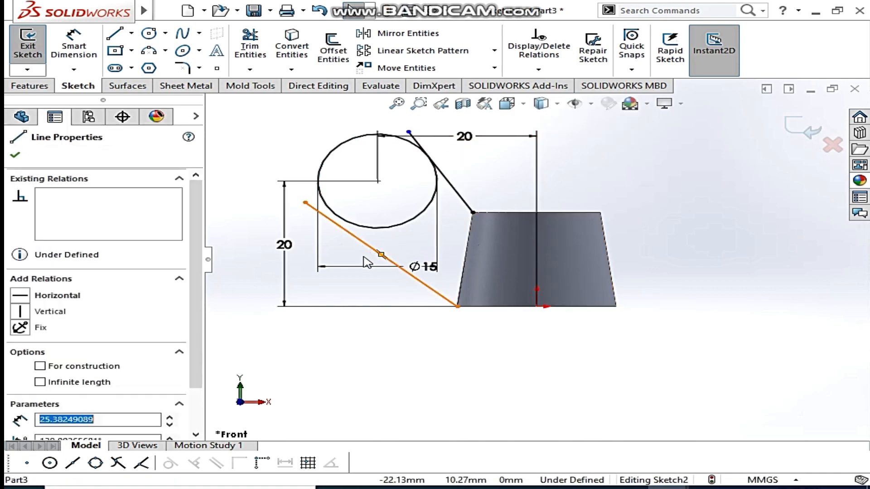
ctrl+click(372, 226)
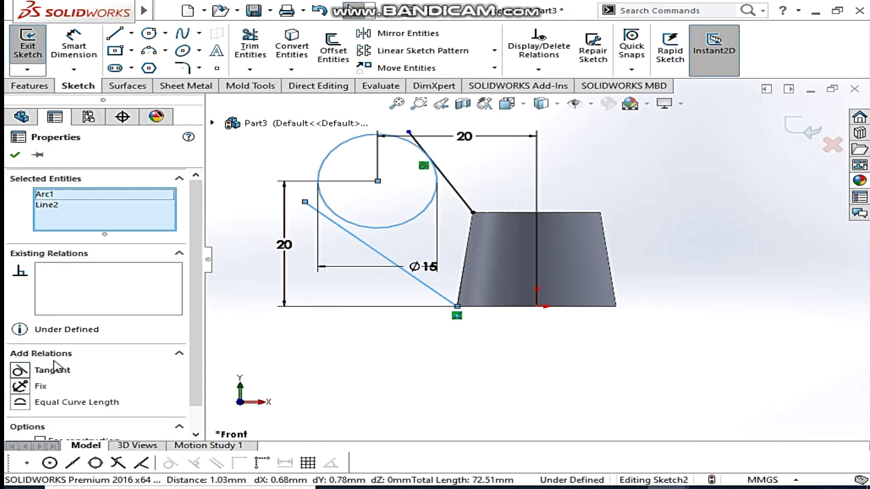
click(44, 375)
click(427, 366)
Trim both line ends beyond their tangent points and the circle's inner arc facing the cone, leaving an open rounded wing outline.
middle_drag(407, 251, 455, 192)
scroll(431, 146, down, 1)
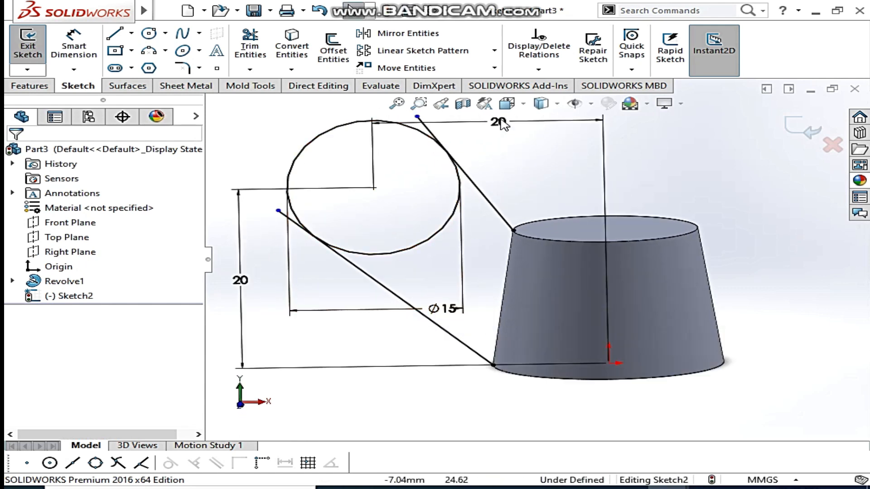
click(265, 58)
scroll(413, 127, down, 3)
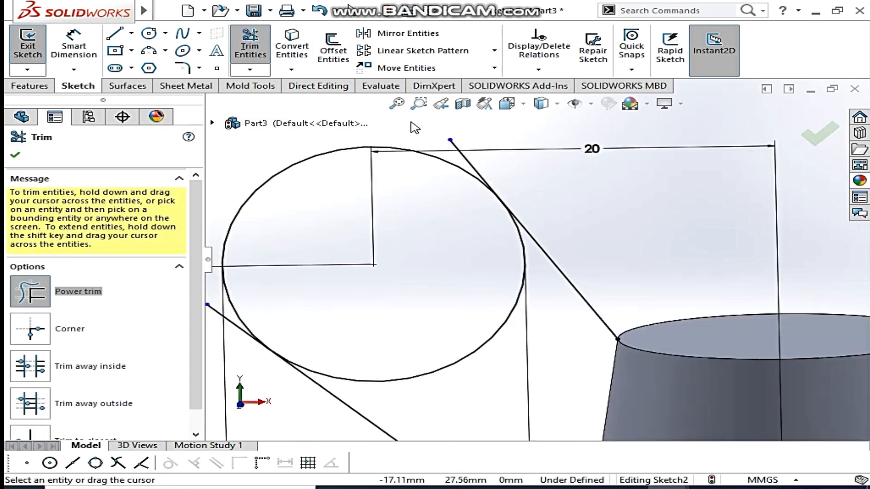
scroll(461, 158, up, 3)
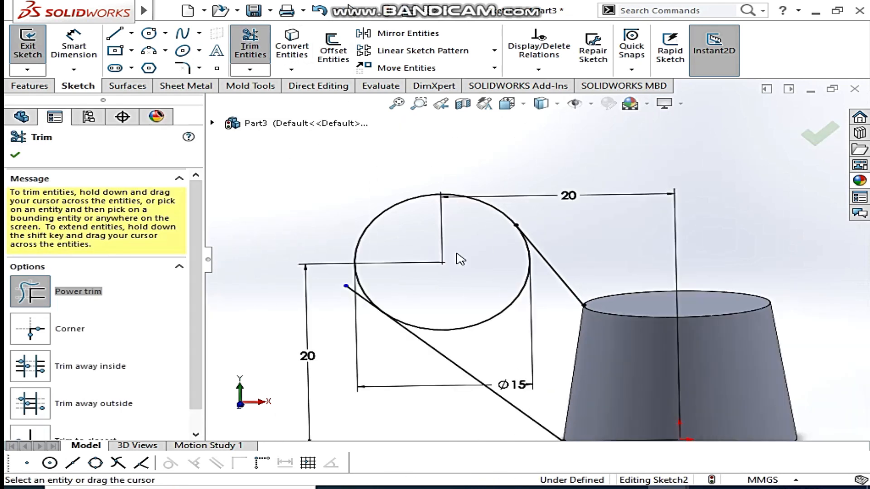
scroll(362, 280, down, 3)
scroll(566, 340, up, 2)
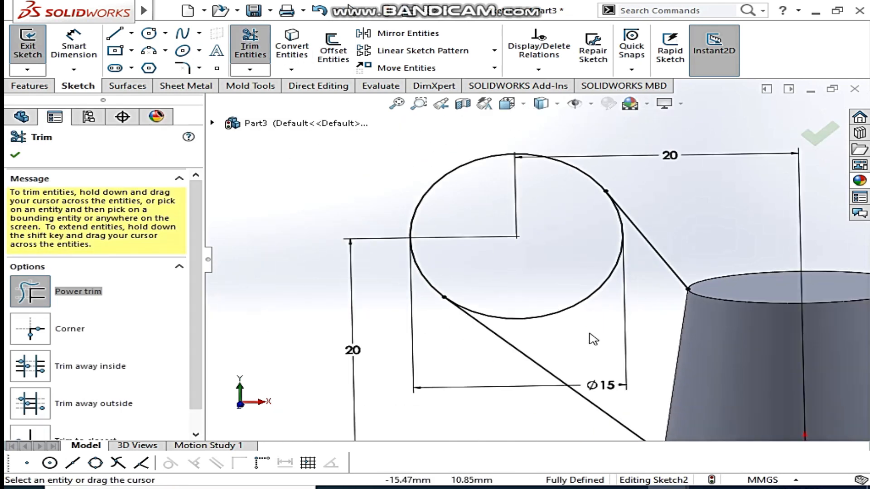
drag(564, 308, 483, 272)
scroll(534, 261, up, 2)
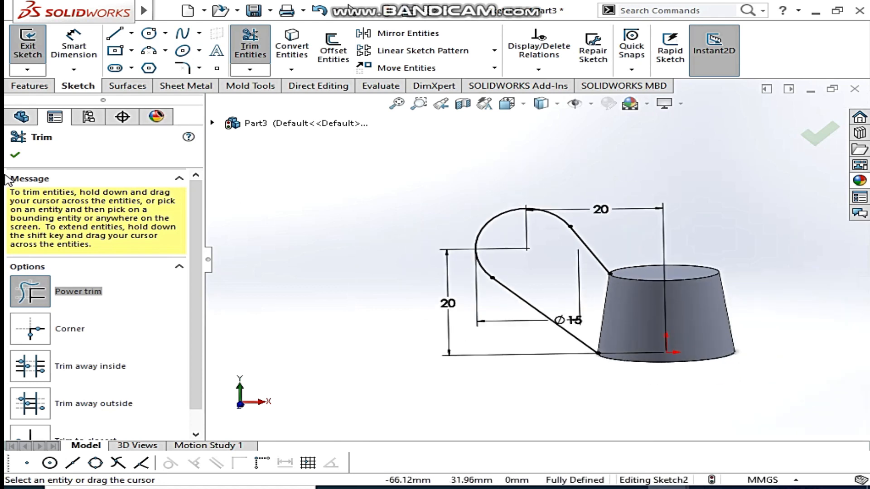
click(19, 156)
Close the wing profile with a line along the cone's left side from its upper to its lower left corner.
scroll(543, 281, down, 4)
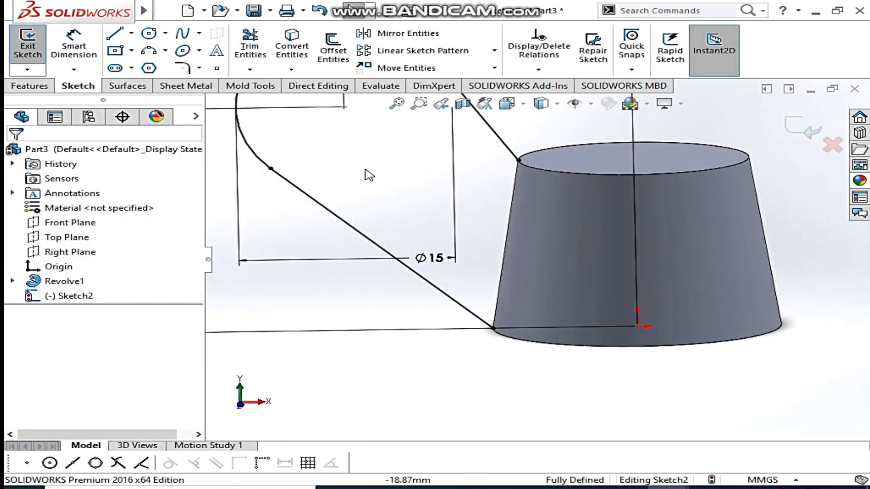
click(114, 34)
click(518, 161)
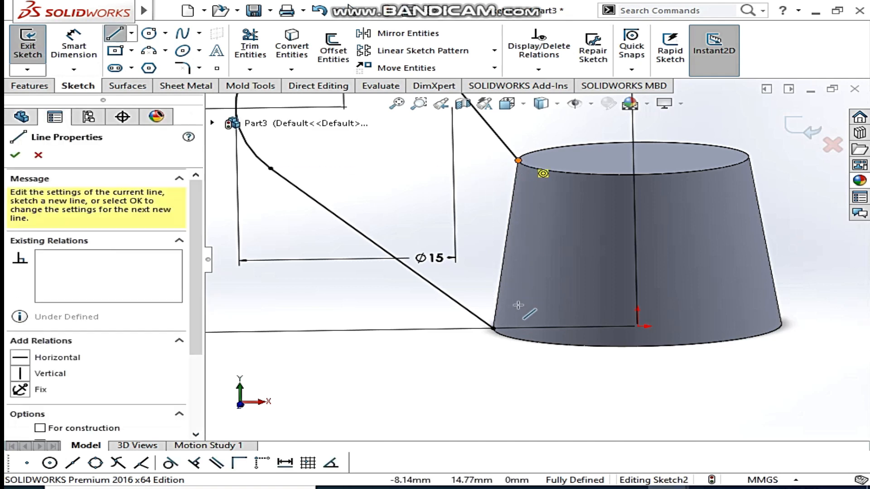
click(493, 328)
right_click(452, 232)
click(480, 243)
scroll(417, 324, up, 3)
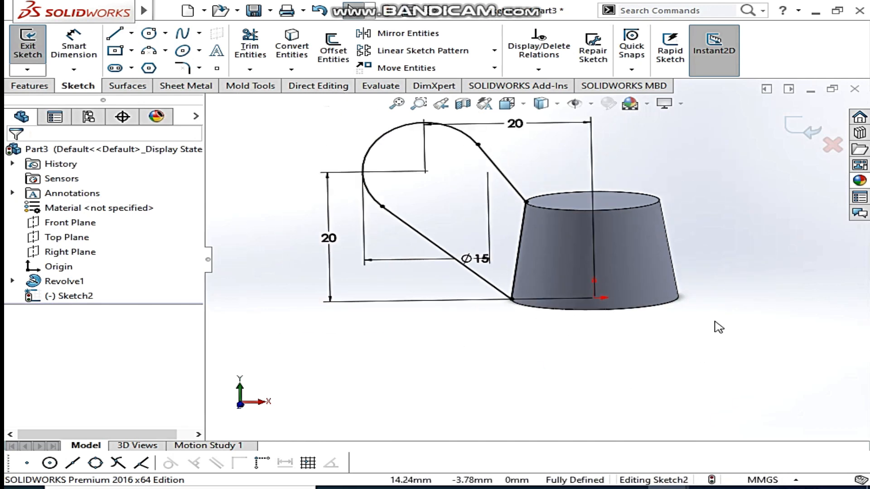
View the sketch face-on and sketch a vertical 15 mm line between the midpoint of the cone's top edge and the origin.
click(507, 103)
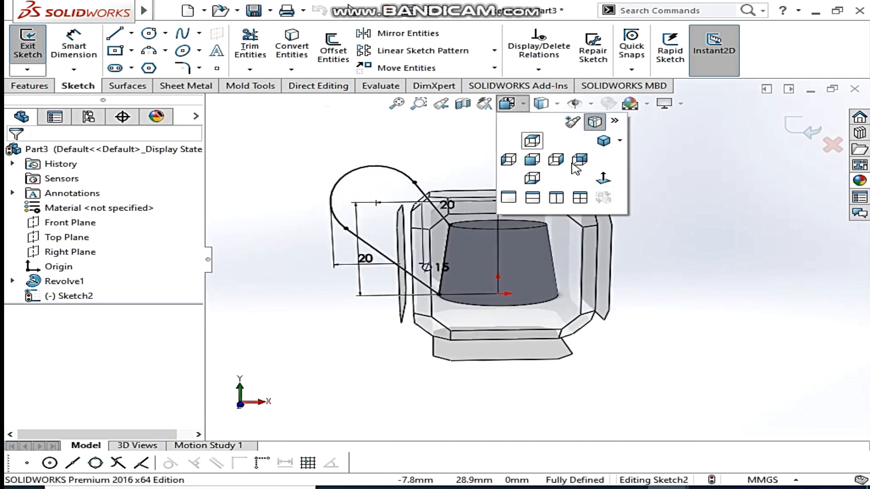
click(601, 180)
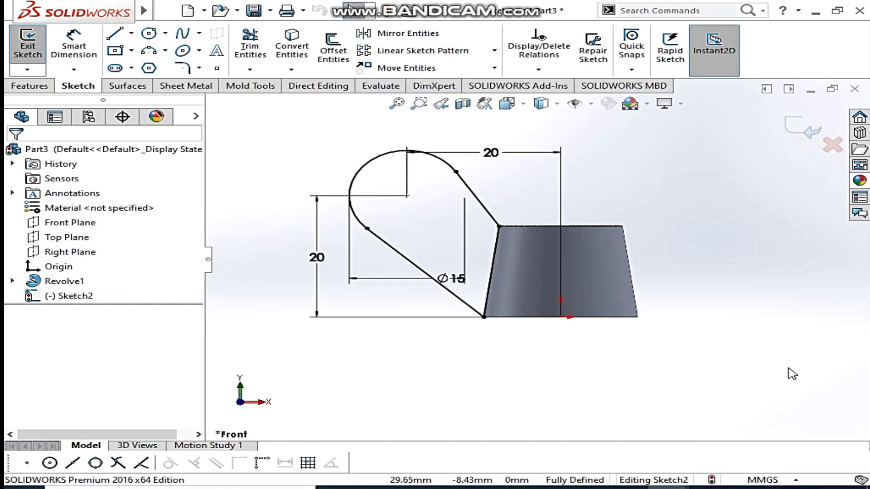
click(116, 36)
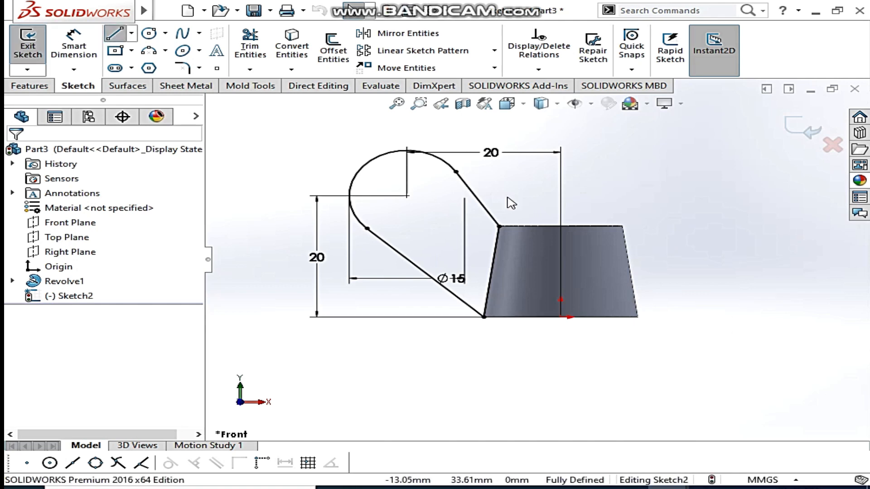
click(561, 317)
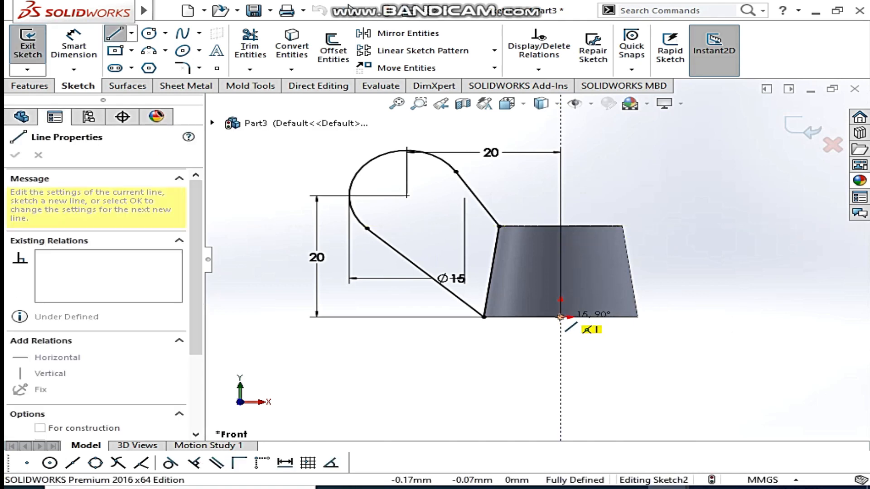
right_click(560, 315)
click(597, 326)
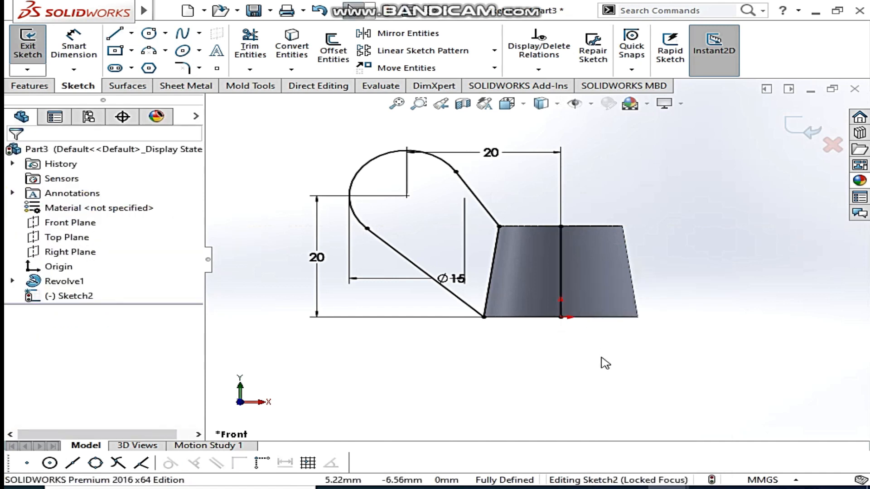
click(561, 263)
click(630, 226)
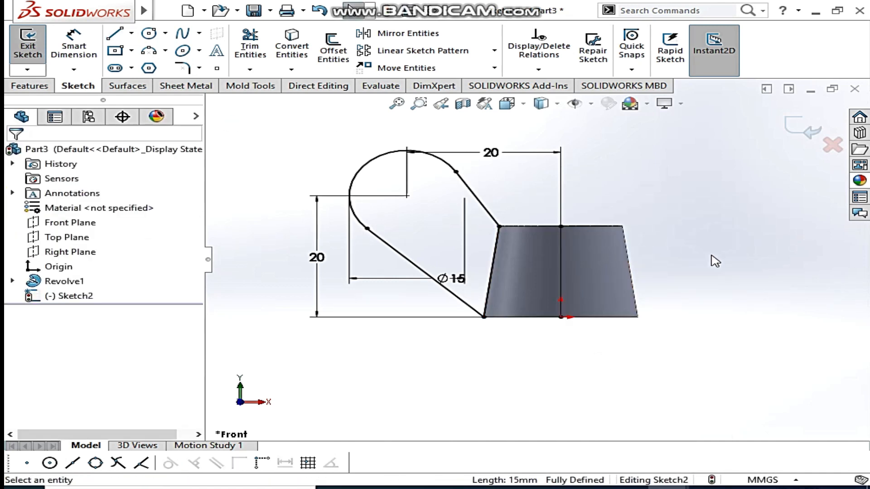
Mirror the wing's arc and three lines about the vertical centre line, keeping the original as a copy.
scroll(581, 263, down, 2)
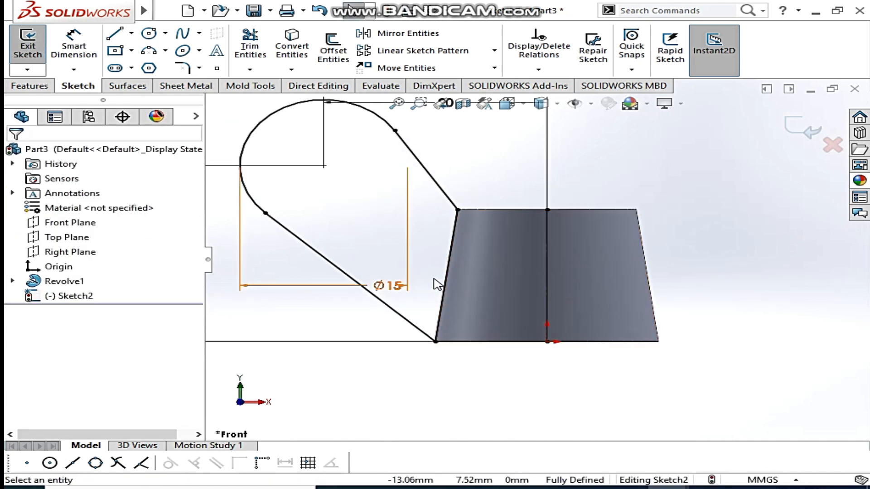
scroll(320, 306, up, 2)
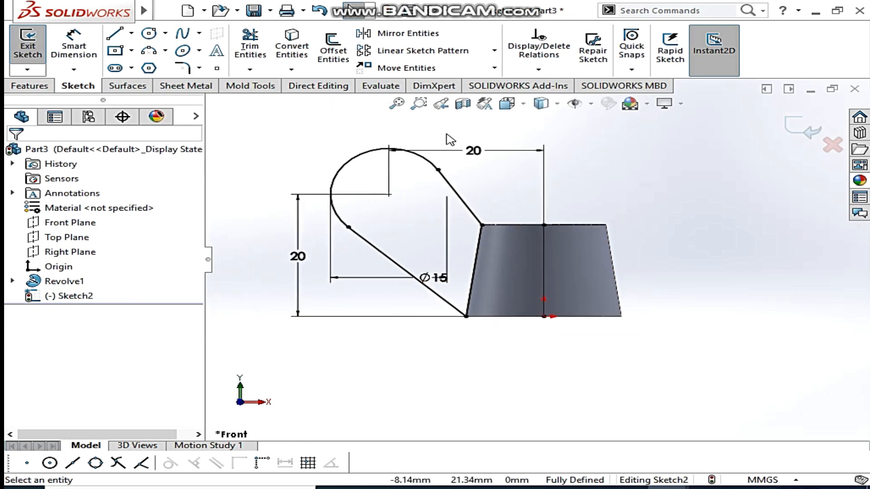
click(401, 34)
click(444, 180)
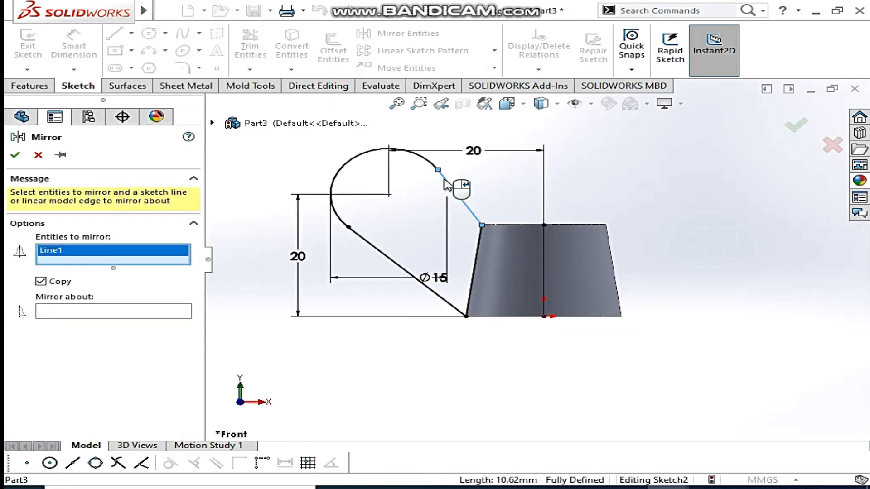
click(411, 156)
click(398, 265)
click(479, 258)
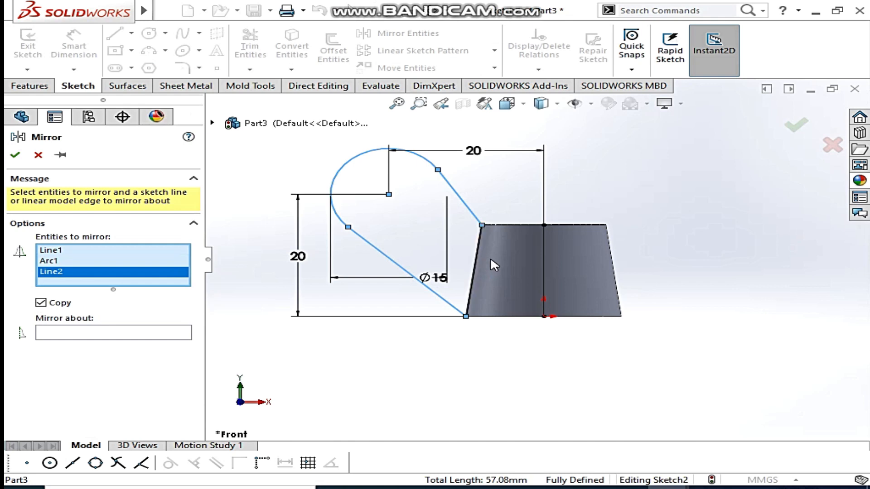
click(71, 346)
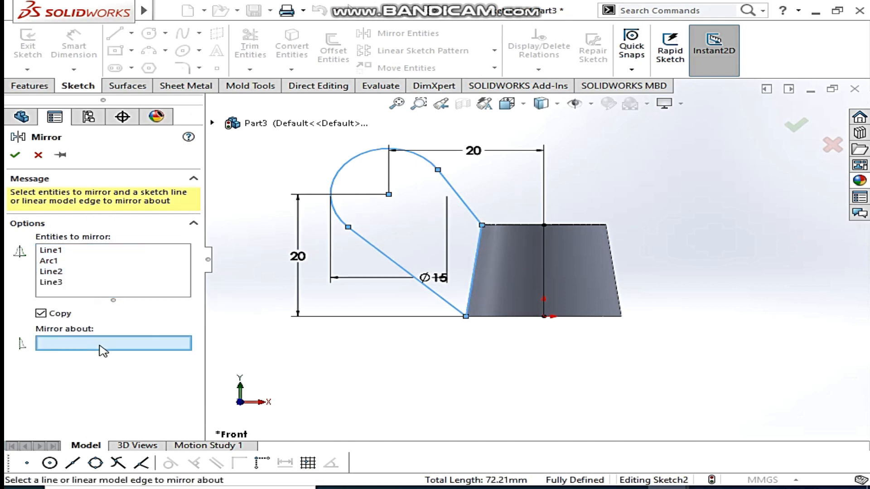
click(543, 242)
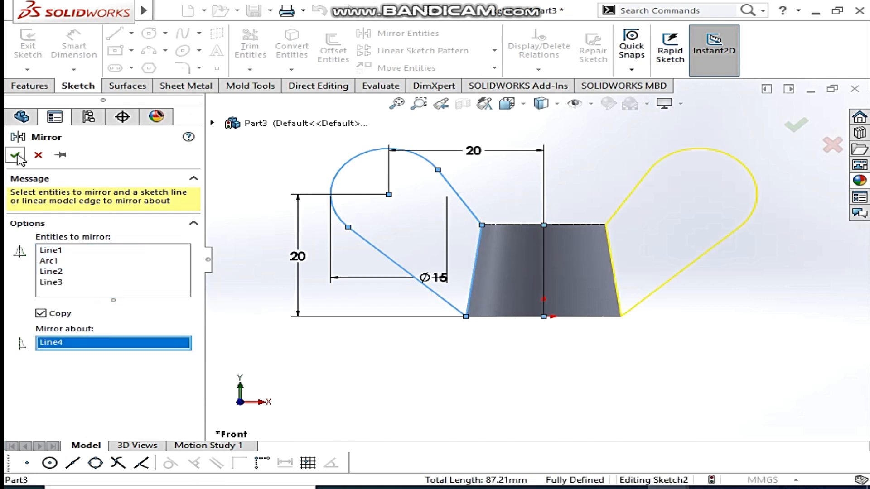
click(16, 156)
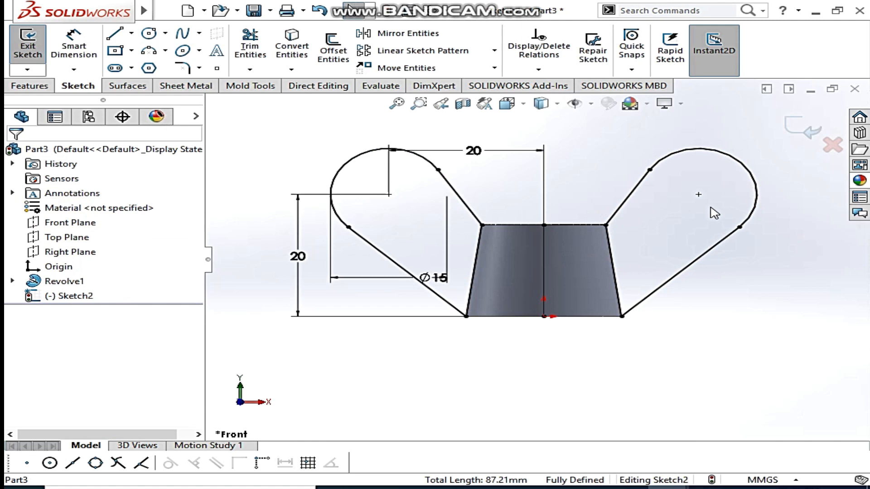
Extrude the two-wing profile 3 mm using the Mid Plane end condition, with the result merged.
click(27, 86)
click(34, 47)
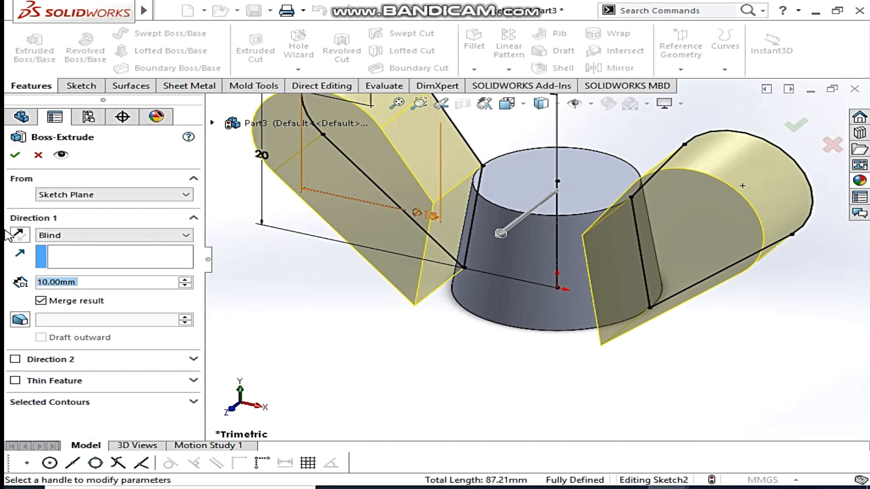
click(80, 235)
click(58, 296)
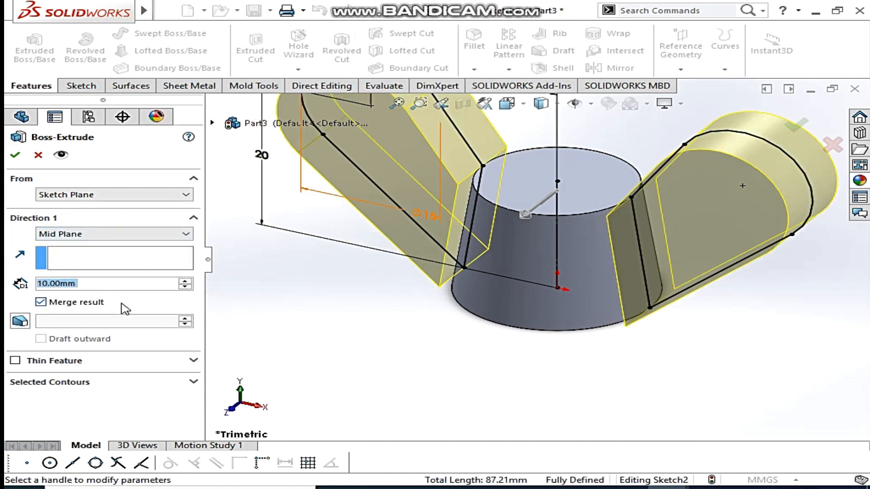
text(3)
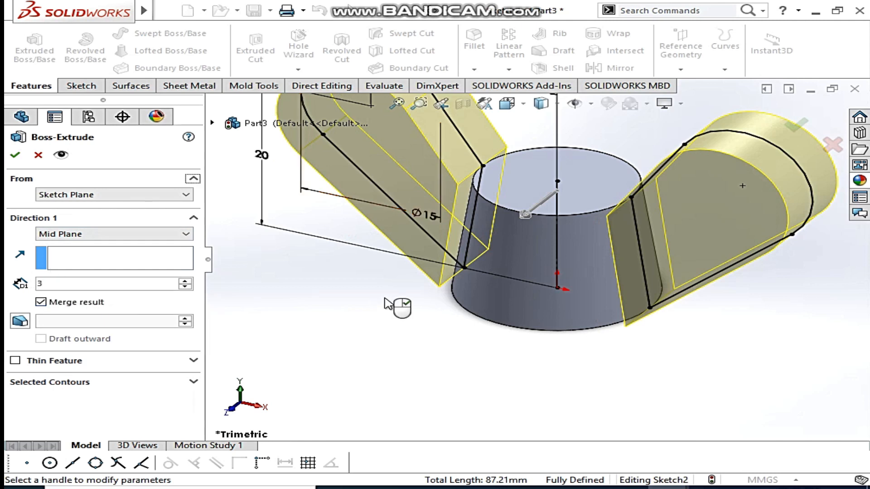
key(Return)
click(15, 156)
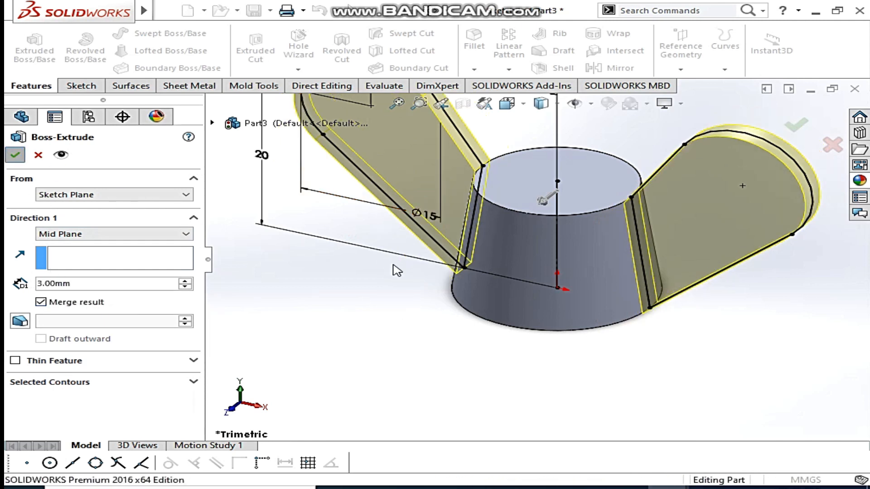
Start a sketch on the cone's bottom face and draw a circle about 14 mm in diameter centred on the origin.
middle_drag(401, 308, 461, 291)
click(499, 329)
middle_drag(577, 296, 576, 252)
click(575, 250)
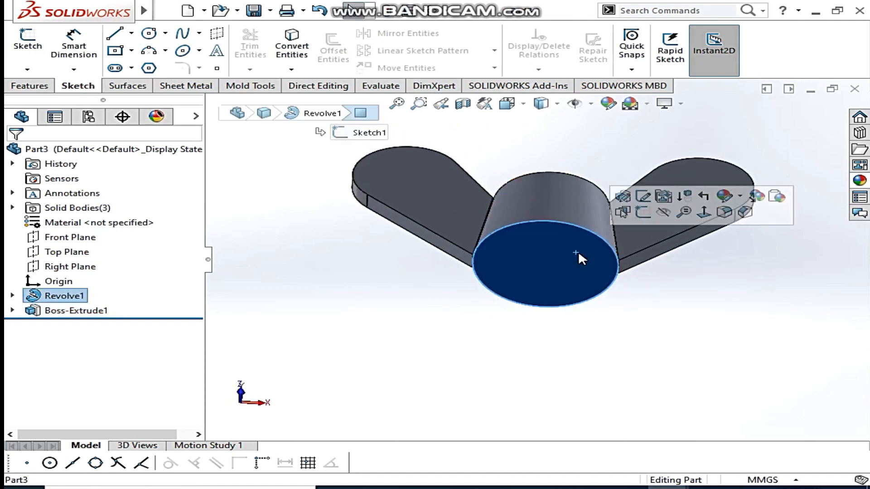
click(657, 211)
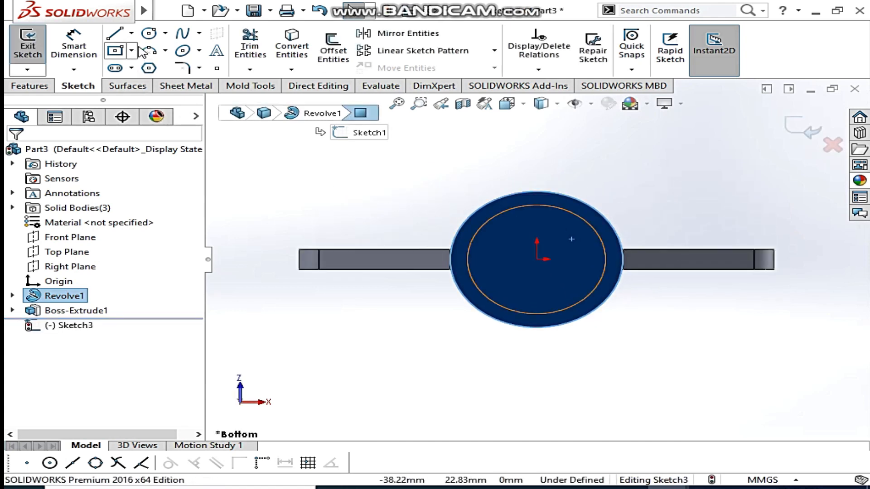
click(536, 259)
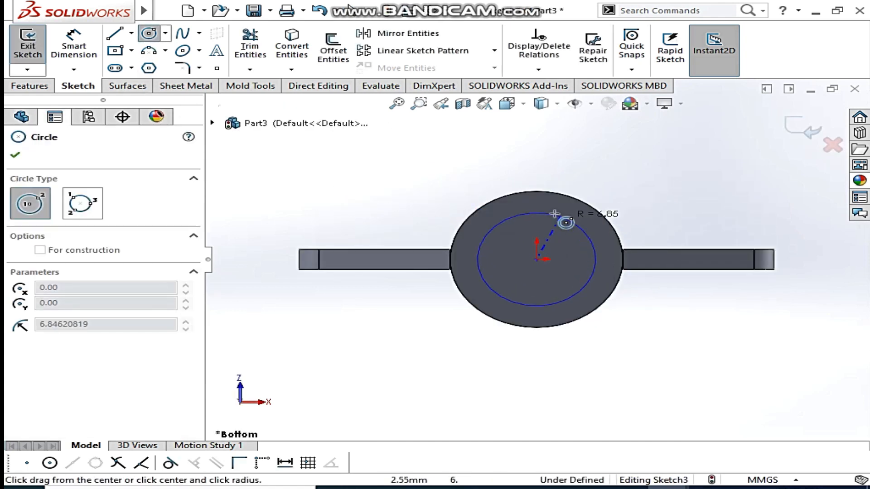
click(562, 216)
Dimension the circle on the bottom face to a 10 mm diameter.
click(84, 53)
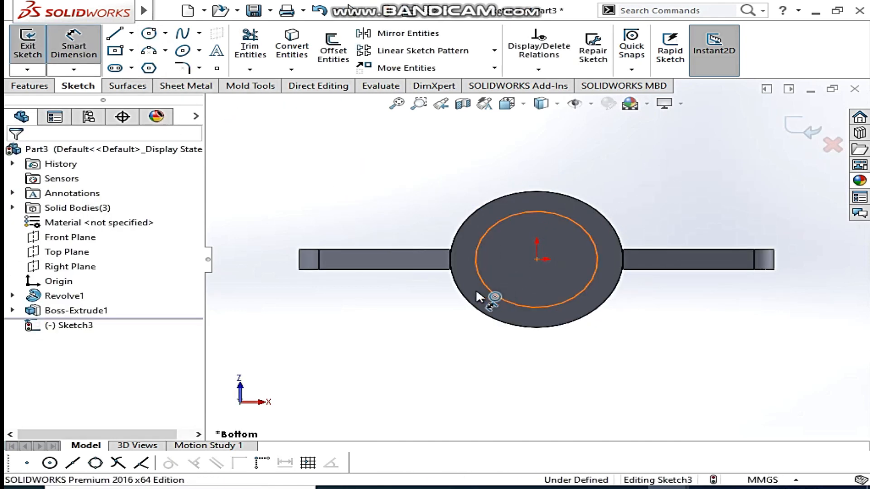
click(496, 297)
click(429, 342)
text(10)
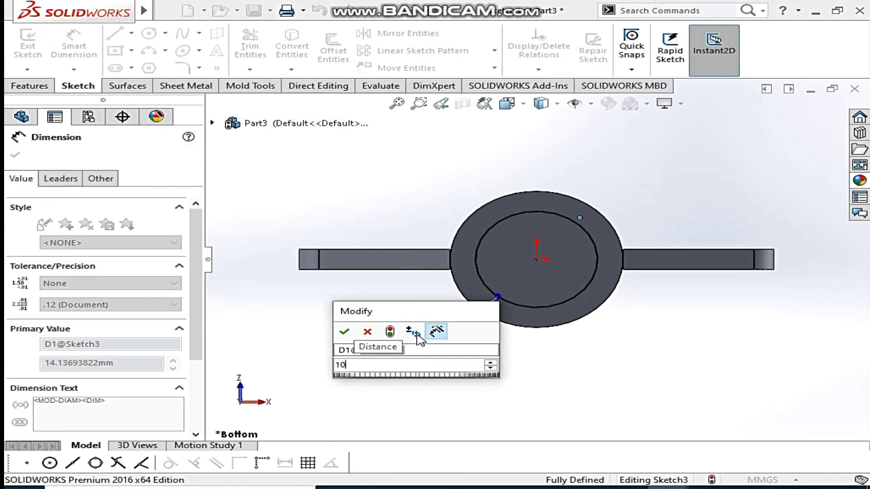
key(Return)
click(17, 155)
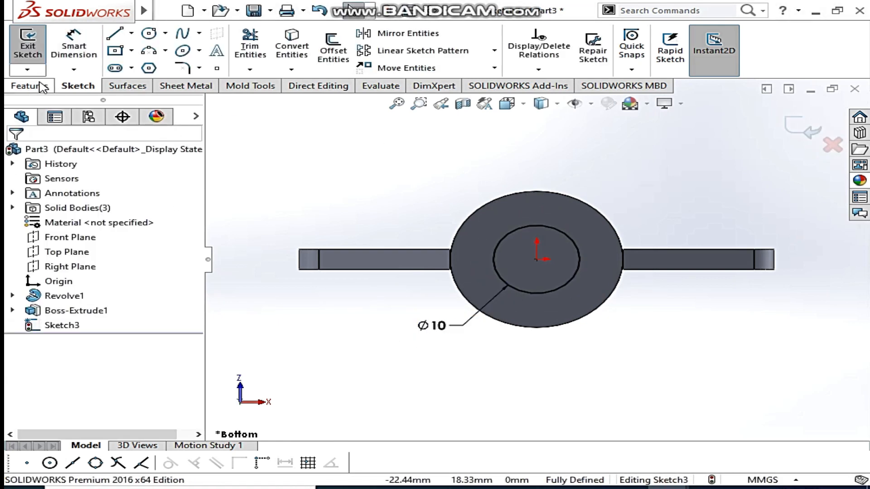
Cut the 10 mm circle through the cone with an Extruded Cut set to Through All.
click(32, 86)
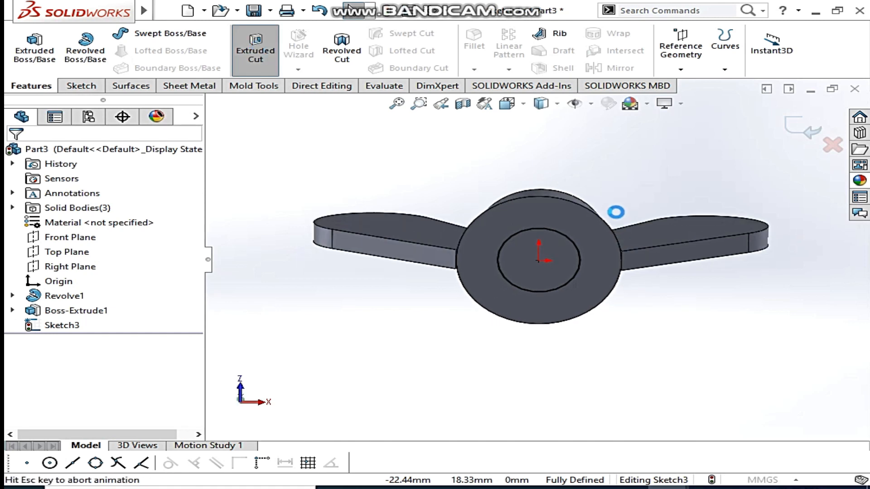
drag(547, 241, 548, 208)
click(68, 241)
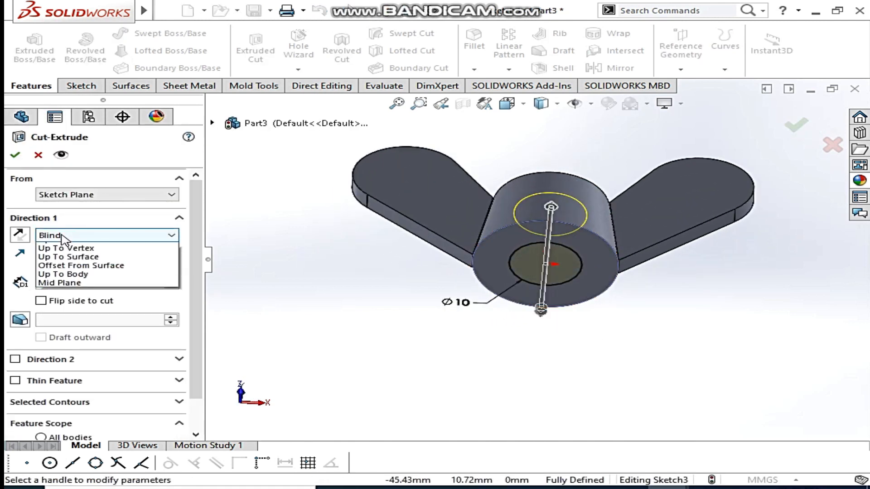
click(68, 256)
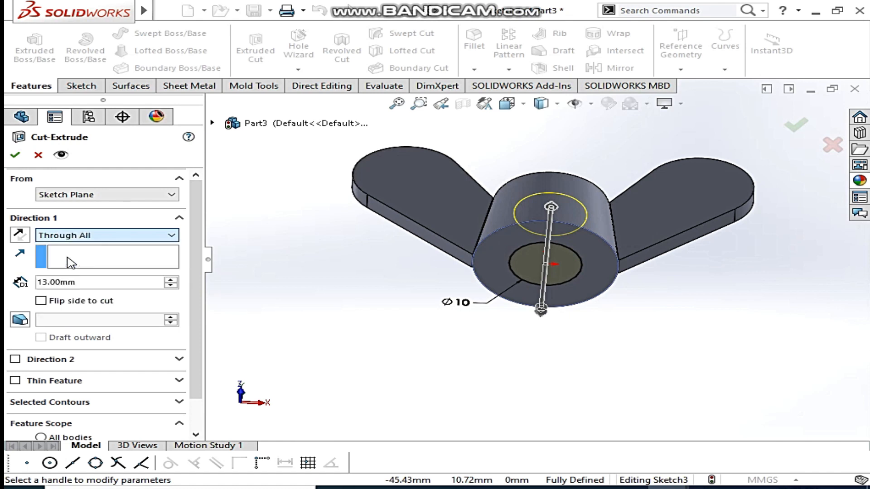
click(17, 156)
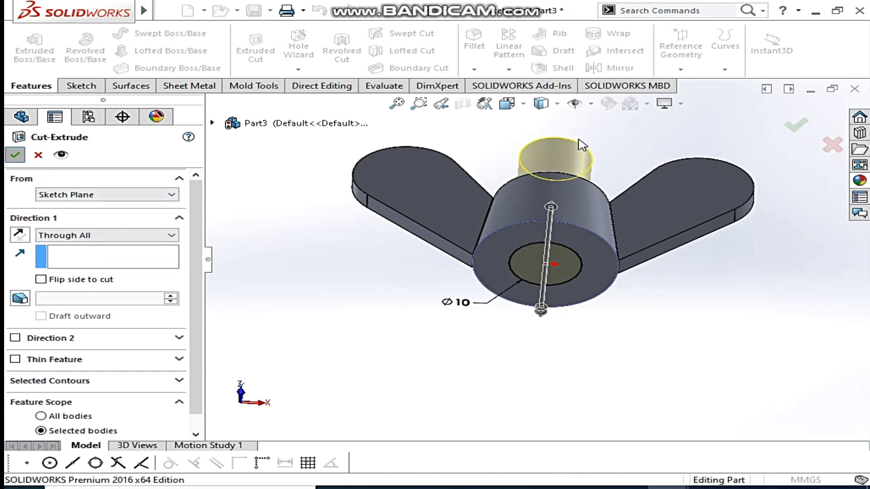
Start a Thread feature on the hole's circular edge at the top of the cone.
middle_drag(612, 199, 610, 222)
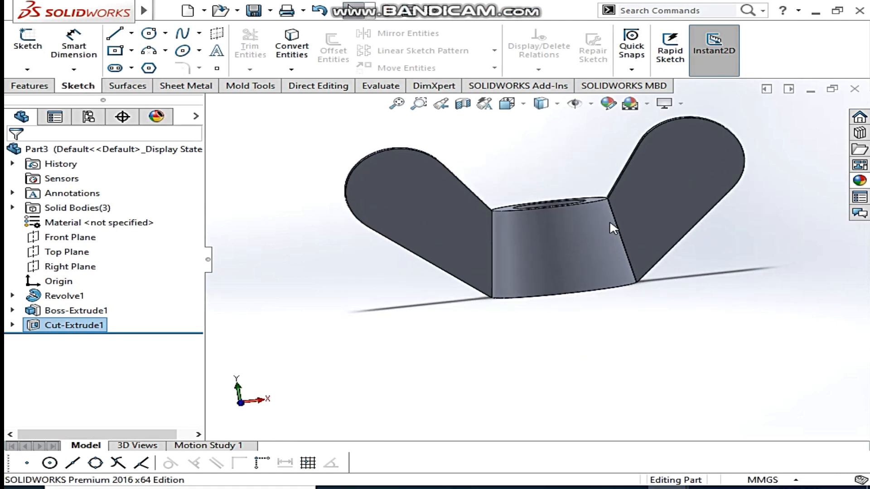
click(39, 86)
click(299, 69)
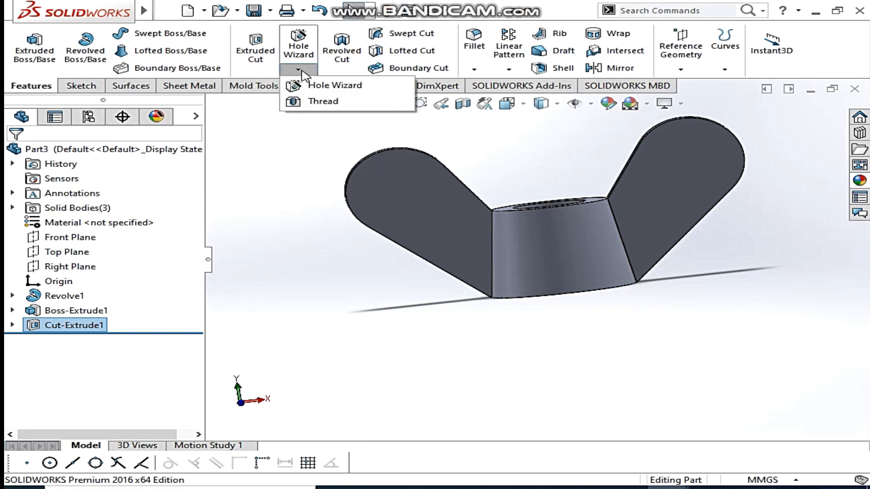
click(320, 102)
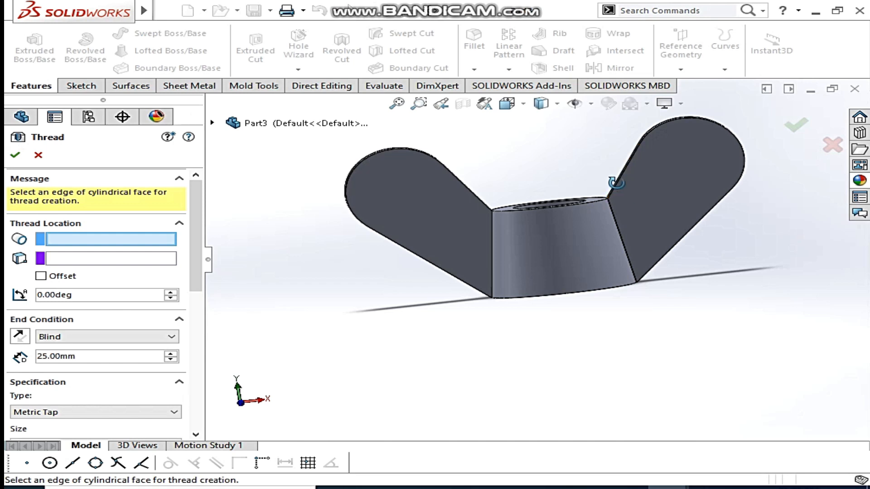
middle_drag(618, 182, 616, 206)
scroll(521, 200, down, 1)
click(519, 200)
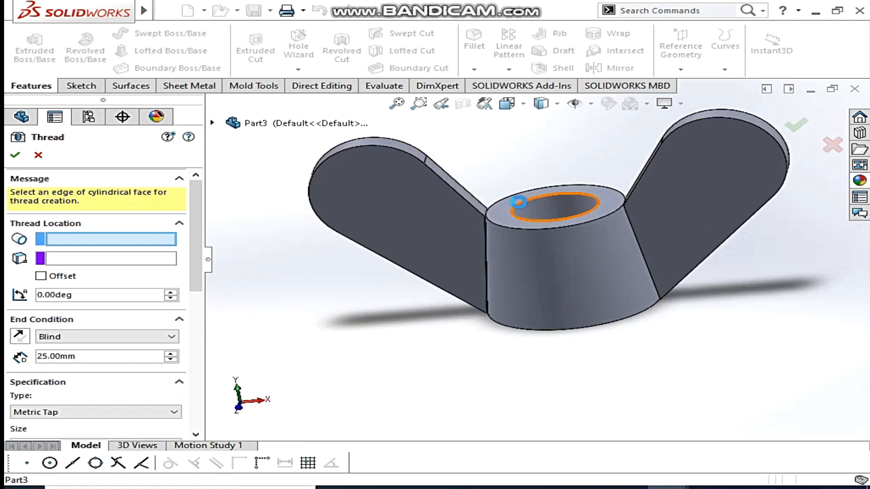
click(556, 208)
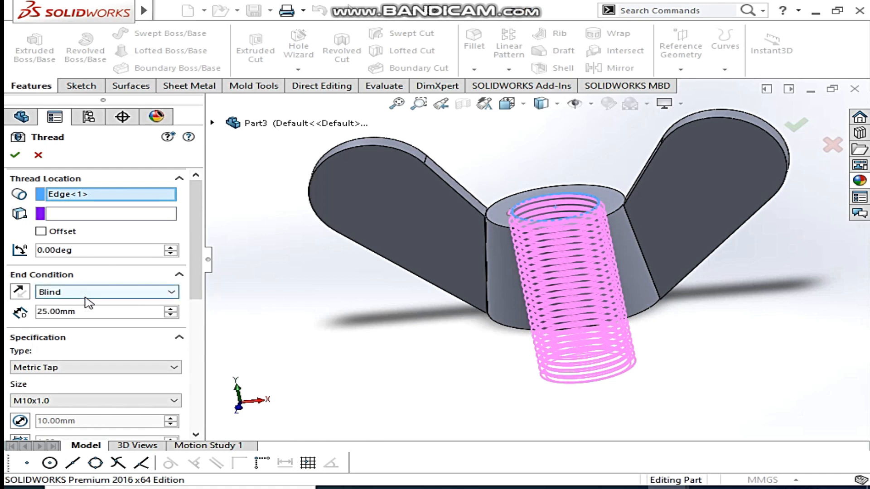
Set the thread's Blind depth to 20 mm so it runs past the bottom of the cone.
click(75, 311)
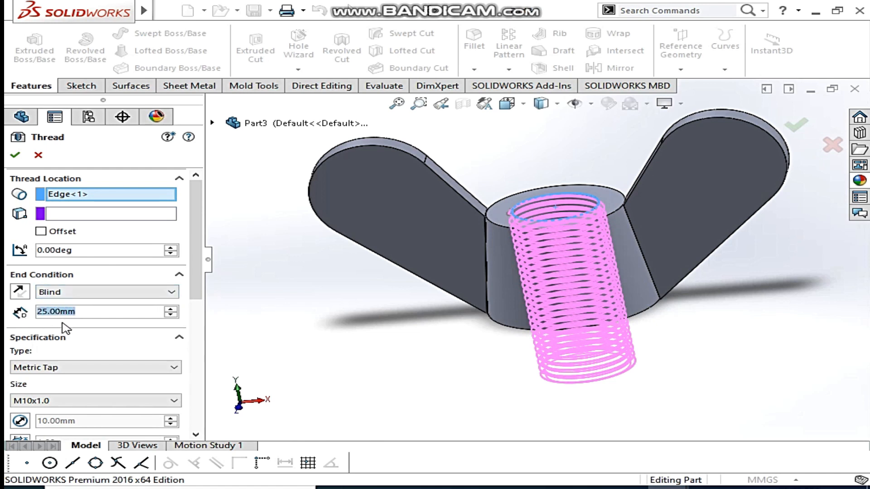
text(15)
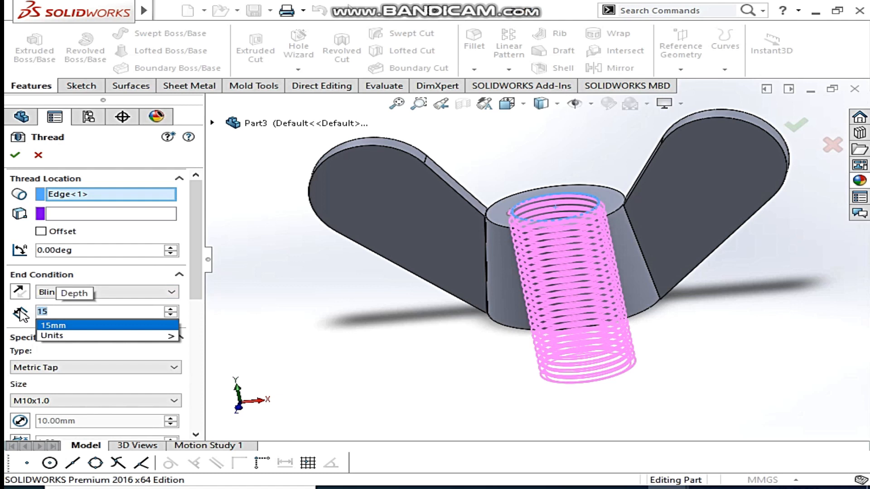
text(20)
key(Return)
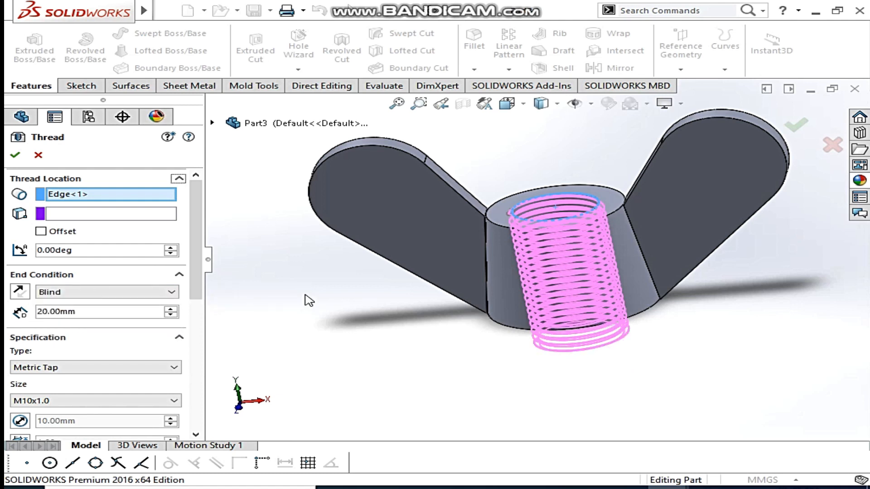
middle_drag(334, 345, 258, 321)
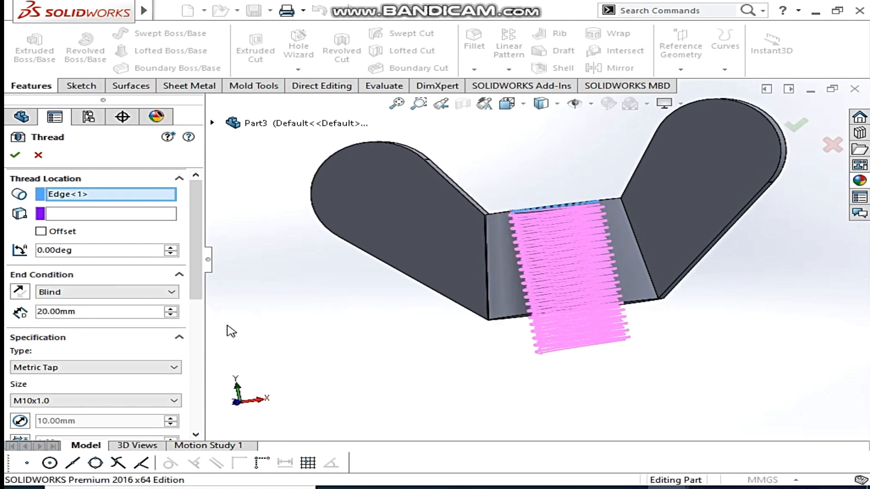
Set the thread profile's rotation angle to 0 degrees and create the right-hand M10x1.0 cut thread.
scroll(196, 254, down, 3)
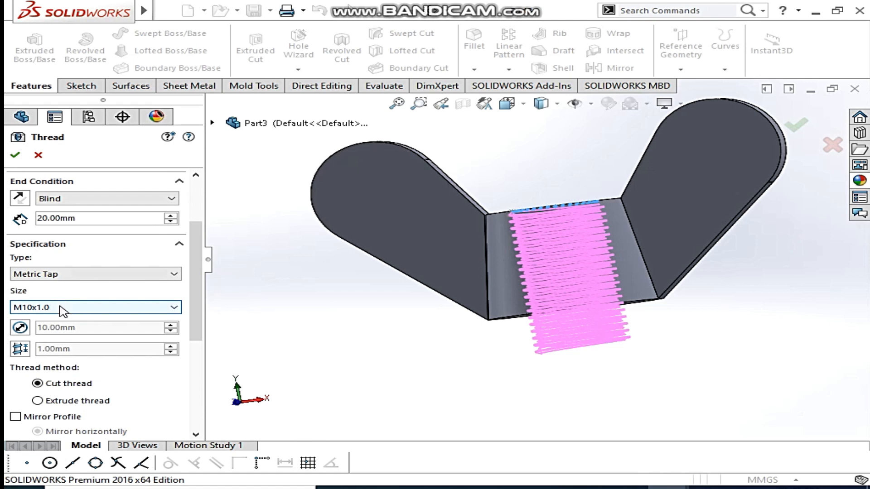
scroll(195, 270, down, 5)
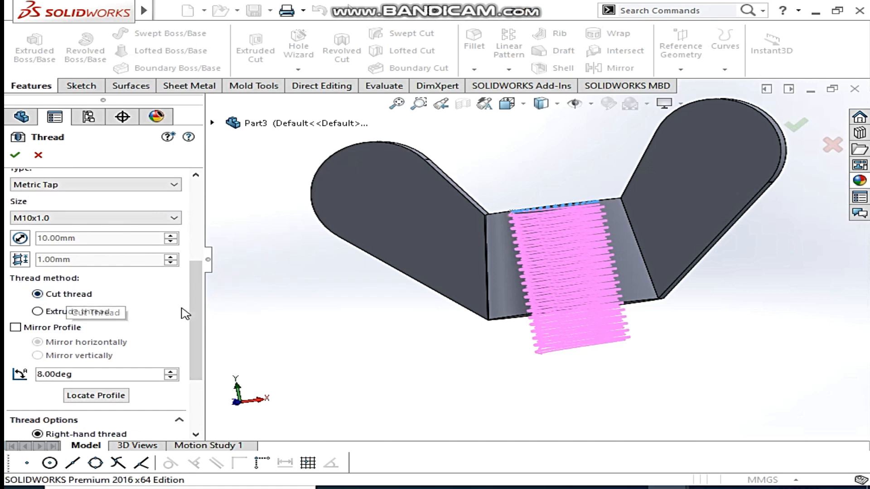
drag(194, 304, 203, 357)
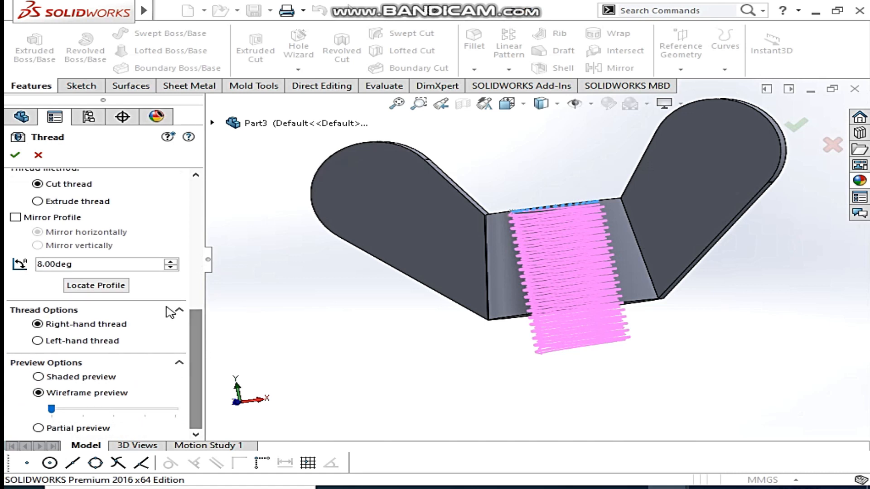
text(0)
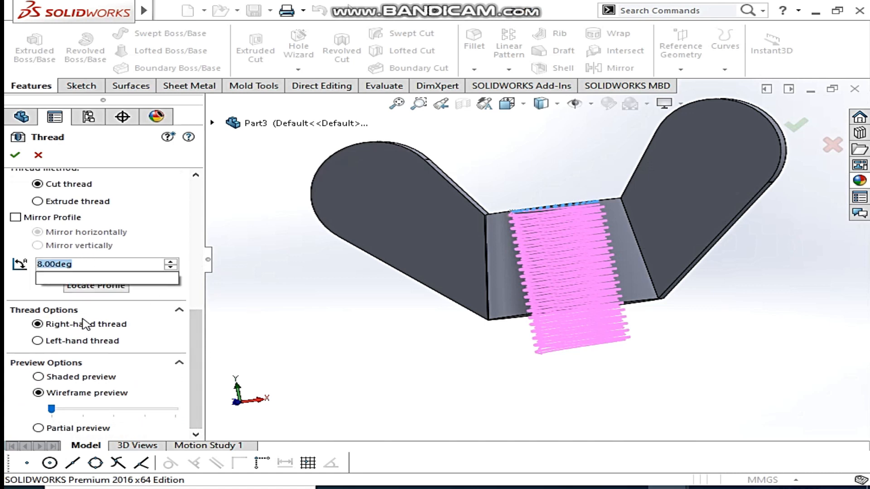
click(285, 267)
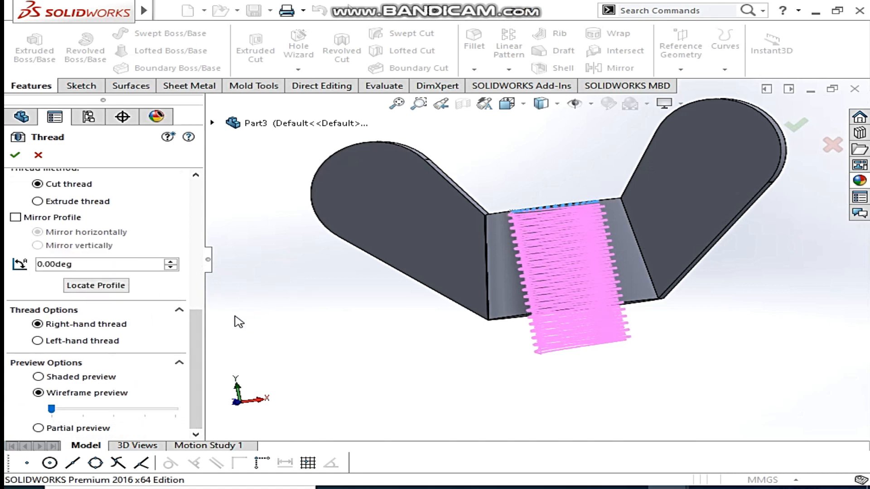
drag(194, 359, 178, 213)
click(16, 155)
Fillet the cone's top and bottom outer circular edges with a 0.5 mm radius.
mouse_move(573, 207)
middle_down()
mouse_move(557, 304)
mouse_move(581, 199)
middle_up()
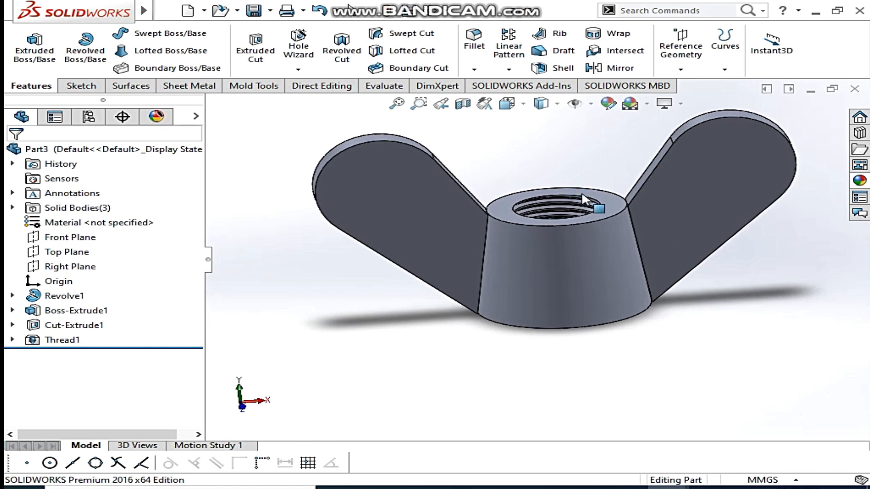
scroll(585, 202, down, 3)
scroll(495, 176, up, 1)
mouse_move(492, 173)
middle_down()
mouse_move(488, 156)
mouse_move(486, 168)
middle_up()
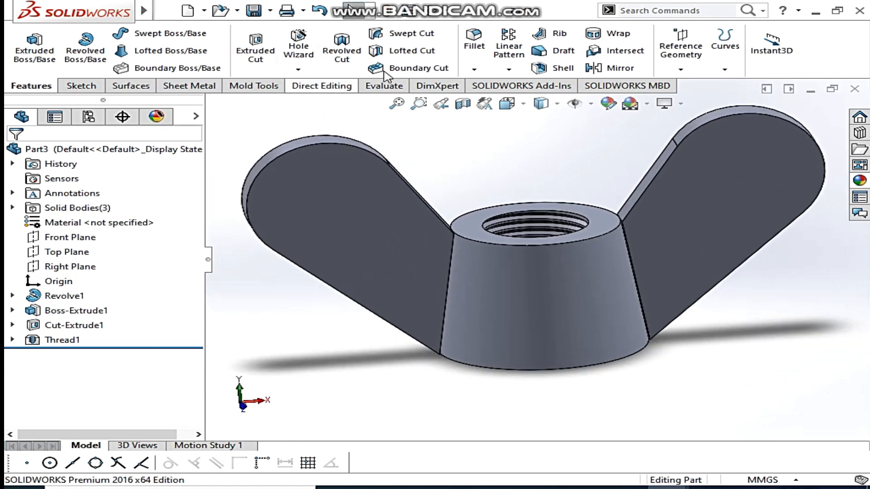
click(475, 42)
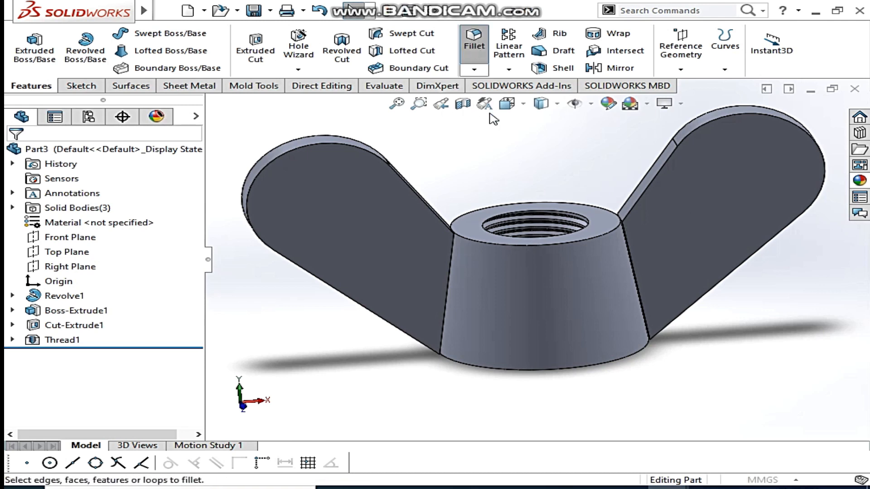
click(478, 243)
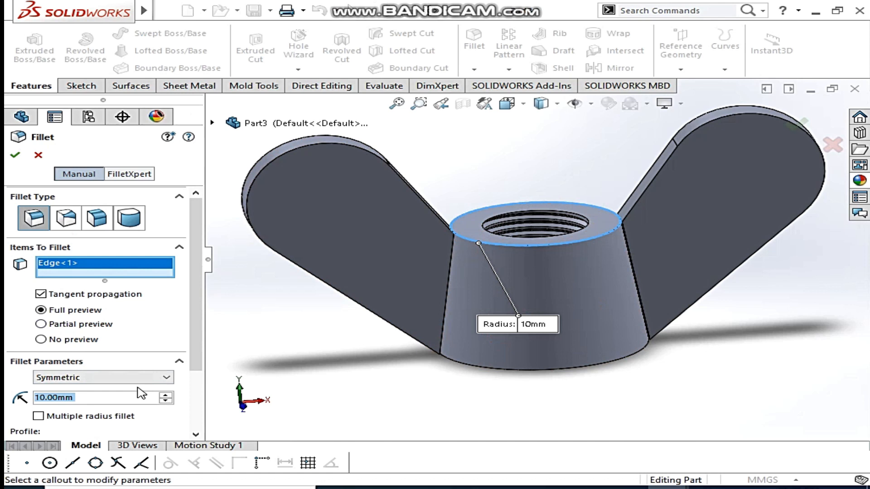
text(0.5)
key(Return)
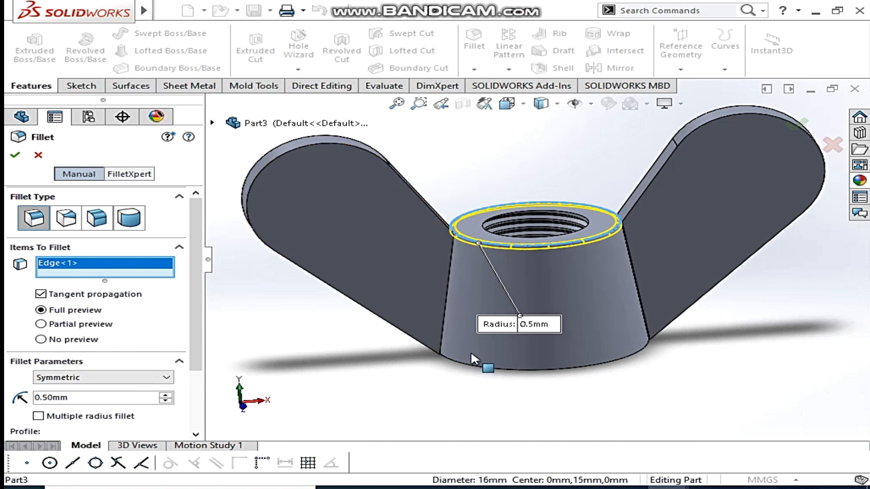
middle_drag(565, 433, 537, 301)
click(479, 311)
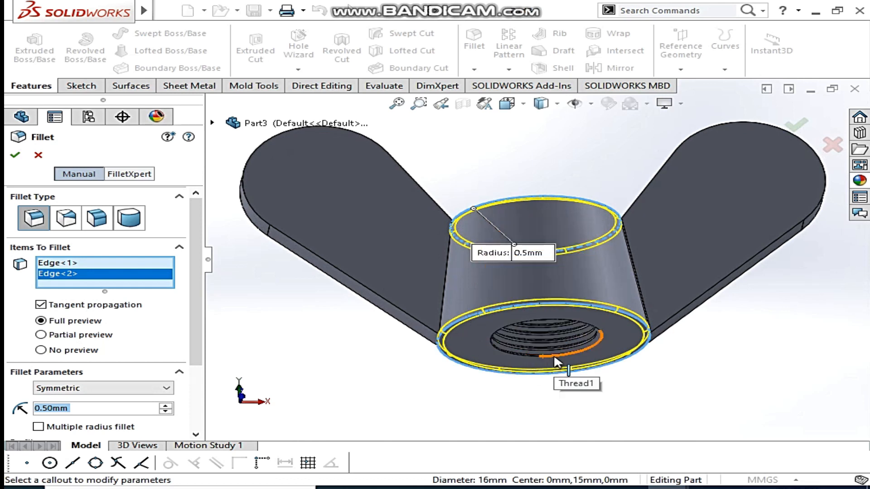
middle_drag(563, 136, 595, 262)
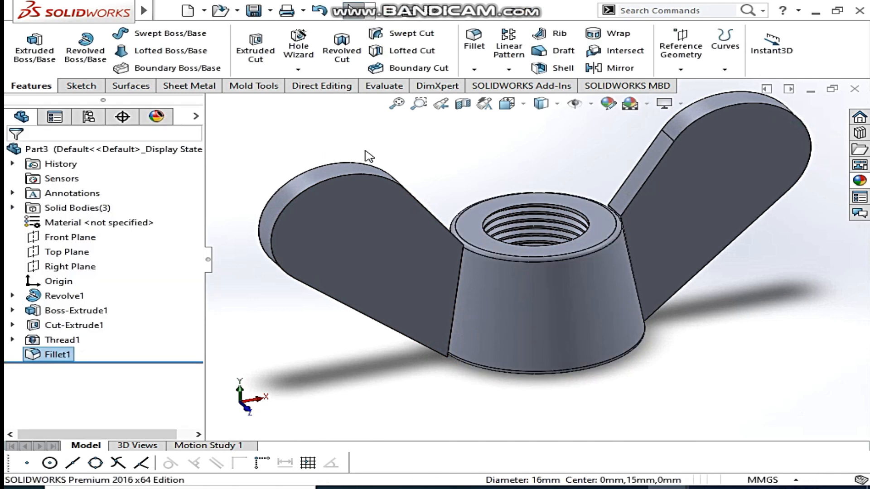
Fillet the front and back outline edges of the wing on the negative X side with a 0.5 mm radius.
key(Return)
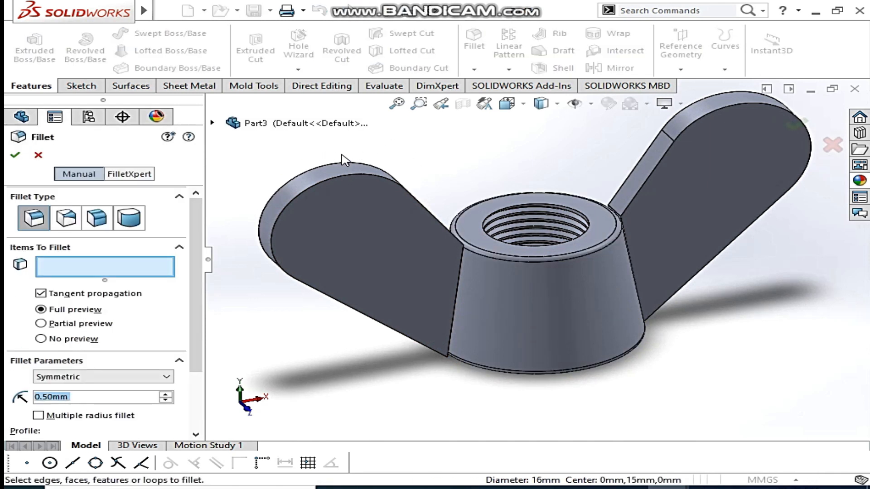
click(333, 178)
middle_drag(413, 246, 617, 236)
click(610, 230)
middle_drag(668, 262, 562, 280)
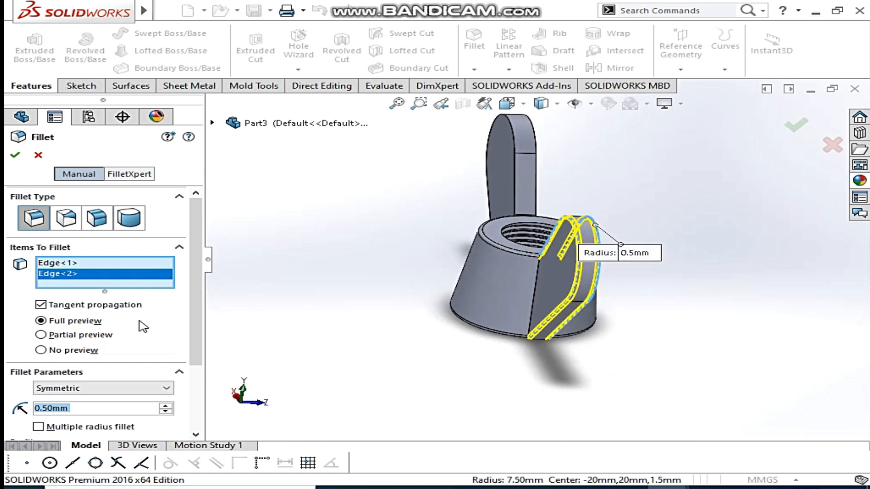
click(15, 159)
Fillet the front and back flat faces of the wing on the positive X side with a 0.5 mm radius.
middle_drag(647, 181, 572, 168)
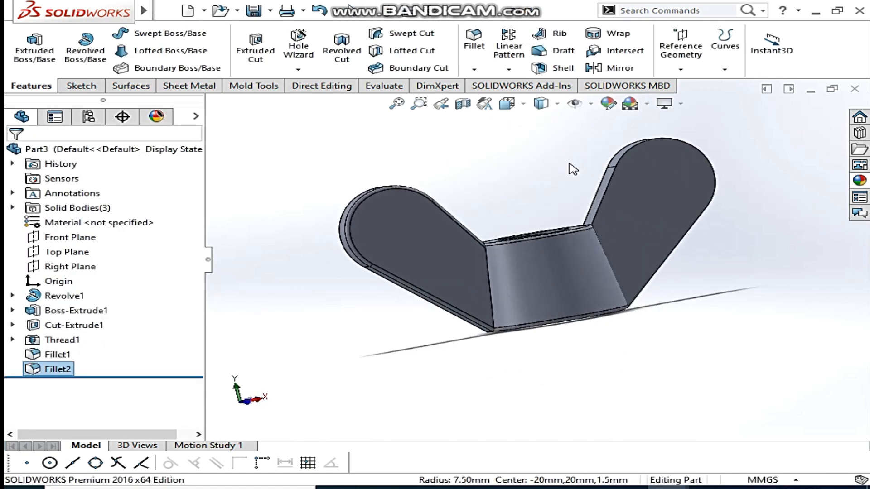
key(Return)
click(646, 170)
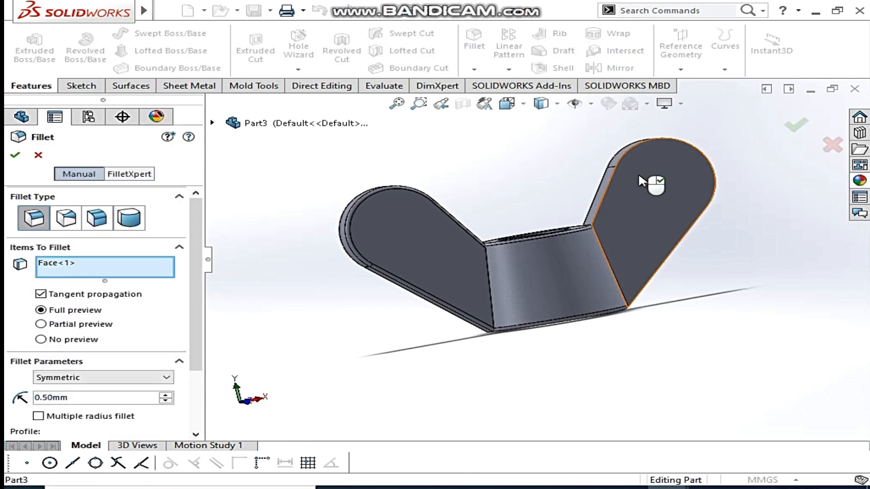
middle_drag(616, 159, 478, 144)
click(478, 144)
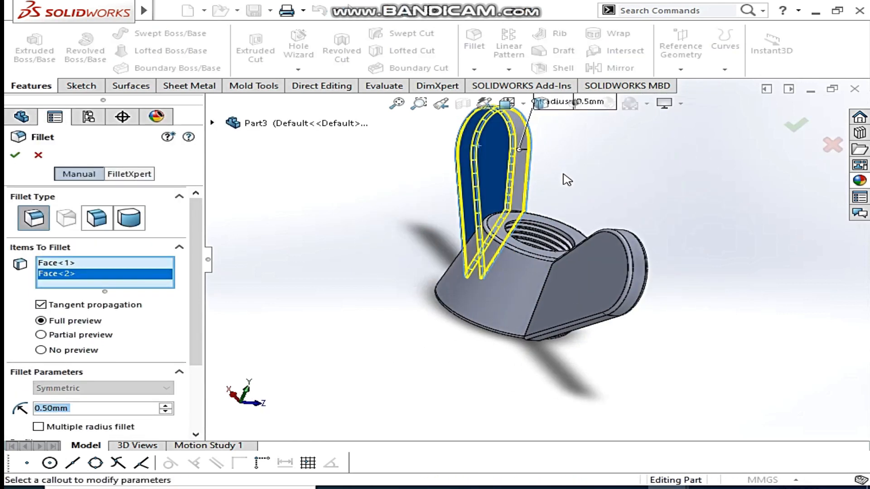
click(15, 154)
middle_drag(695, 274, 733, 305)
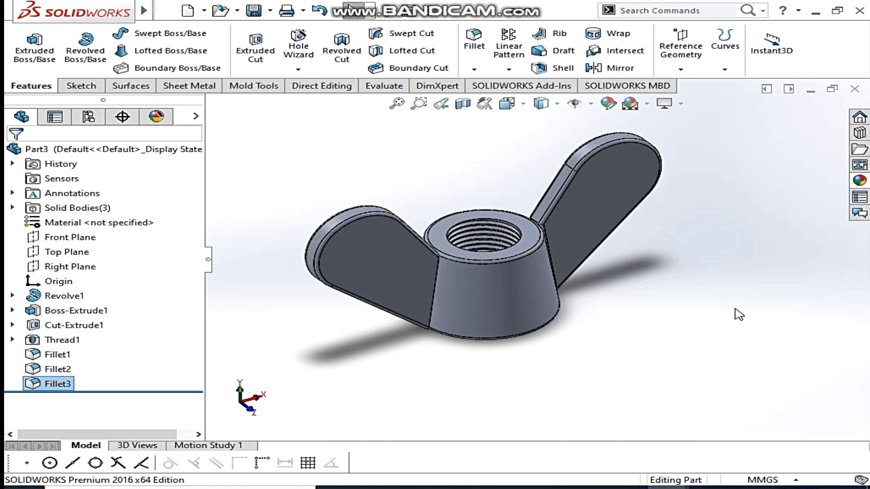